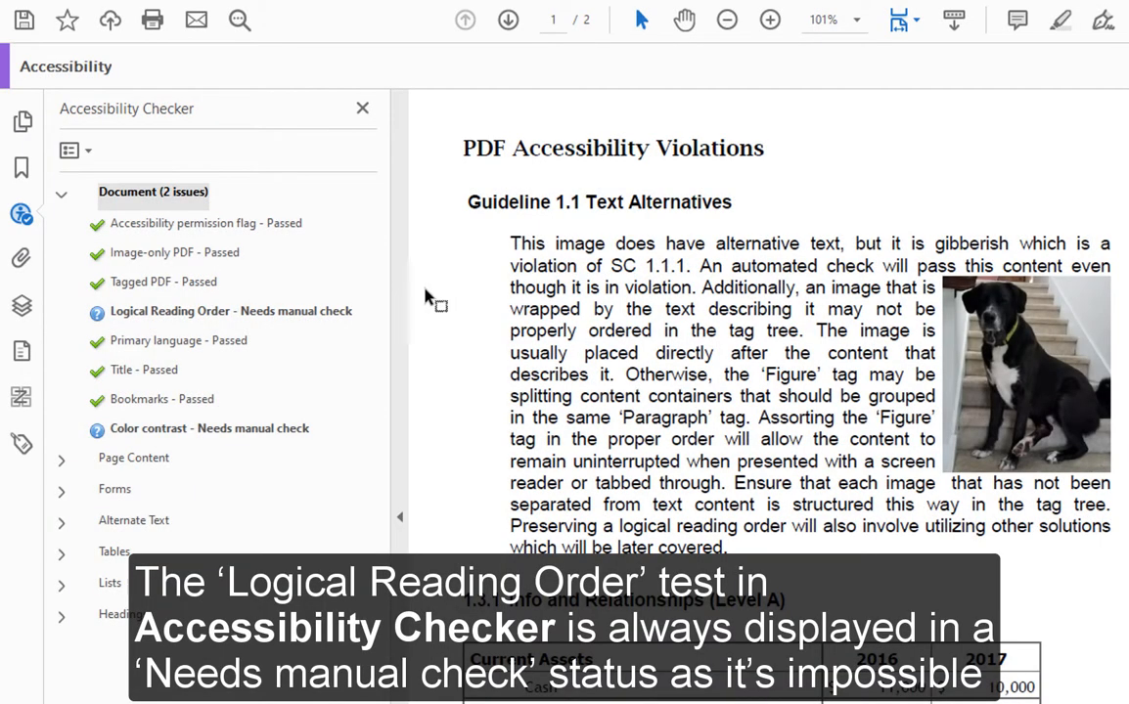
- Select the Logical Reading Order check and follow the page's reading order from the title through the Guideline 1.1 heading to its paragraph
{"action": "left_click", "coordinate": [206, 318]}
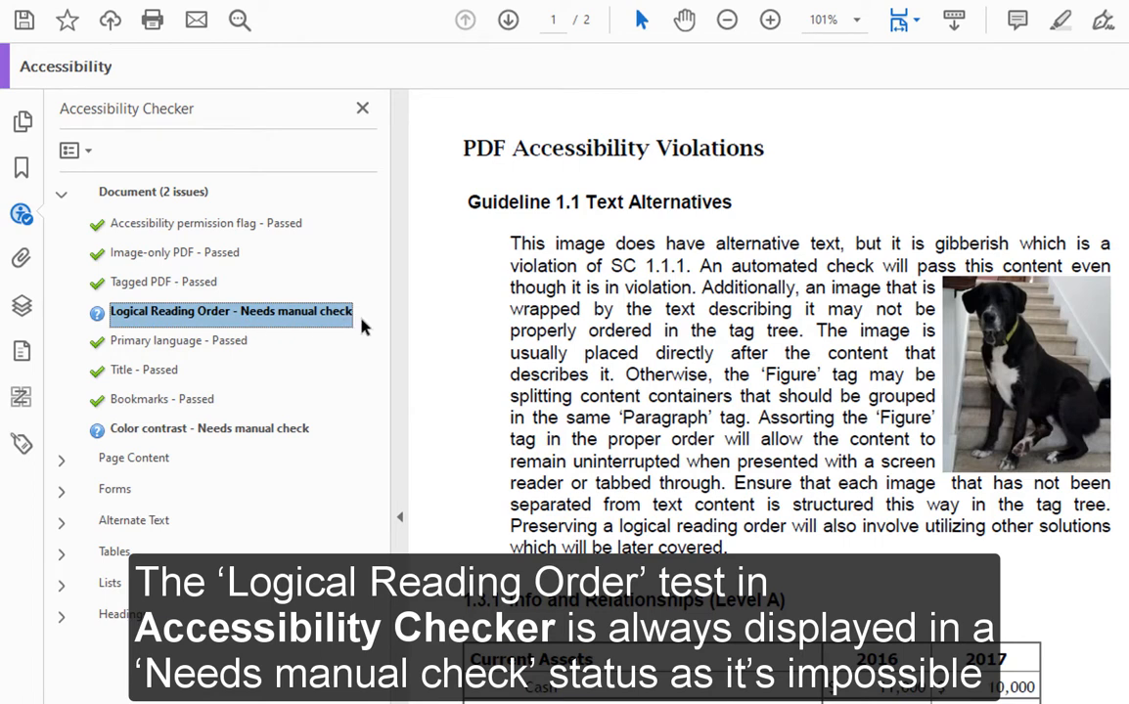
{"action": "left_click", "coordinate": [462, 147]}
{"action": "left_click", "coordinate": [467, 204]}
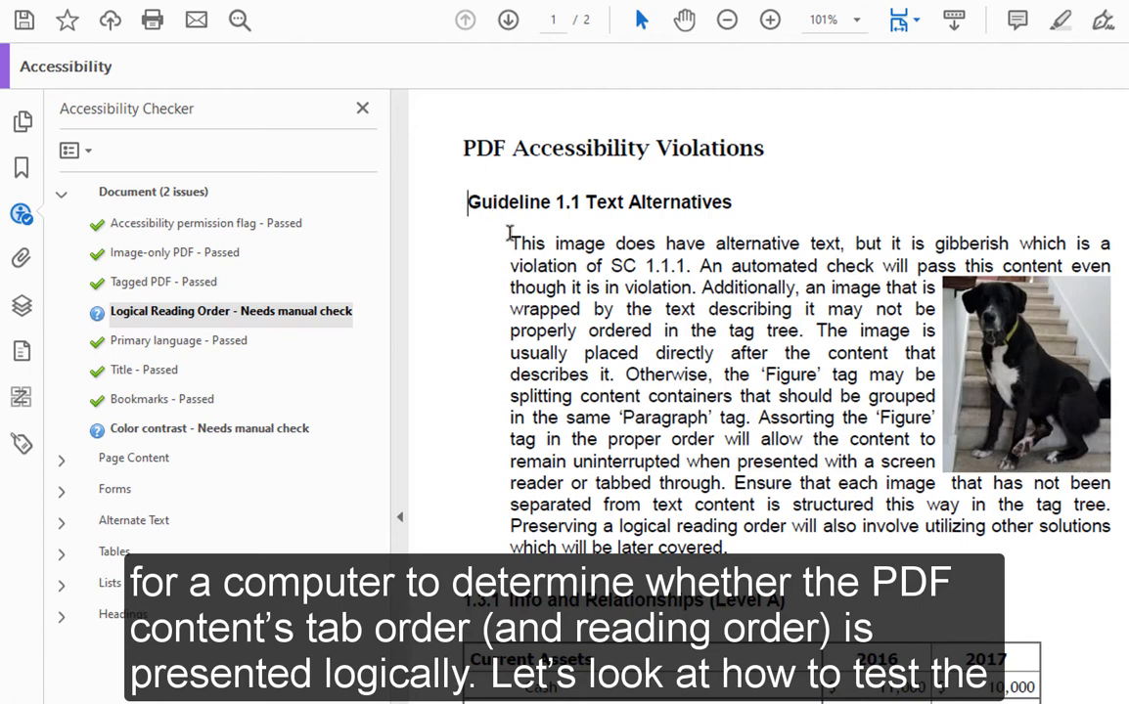
{"action": "left_click", "coordinate": [513, 245]}
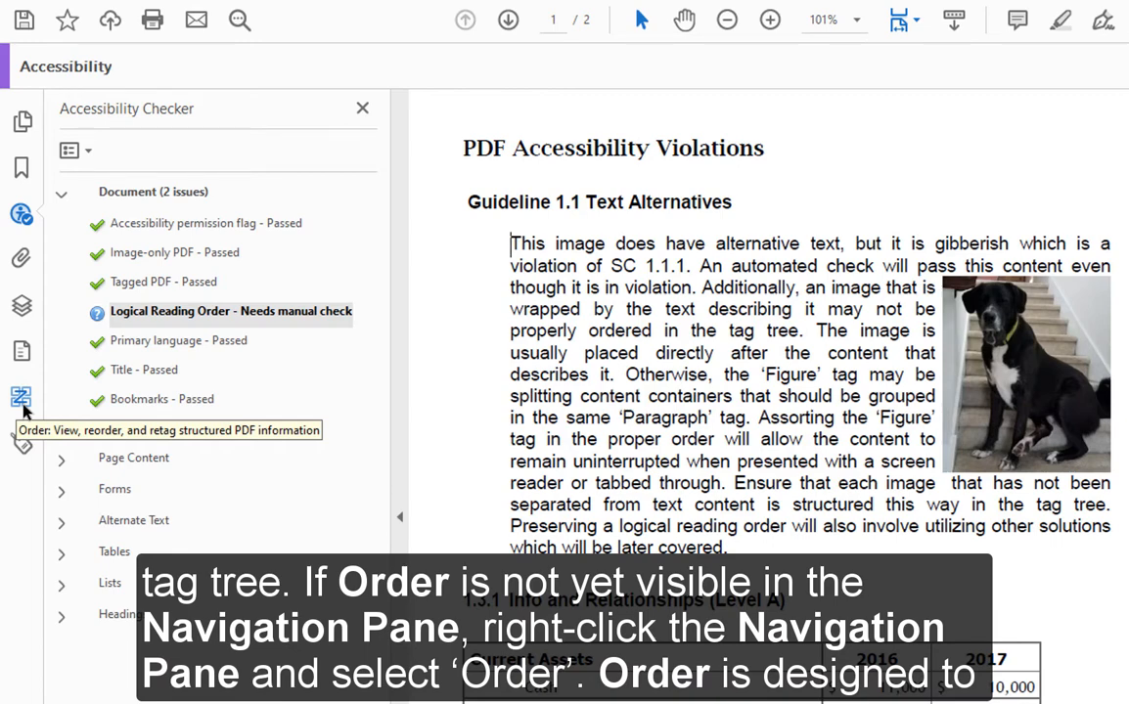
- Show the page content order and compare the first four containers of Page 1 with the title, heading and paragraph on the page
{"action": "right_click", "coordinate": [10, 289]}
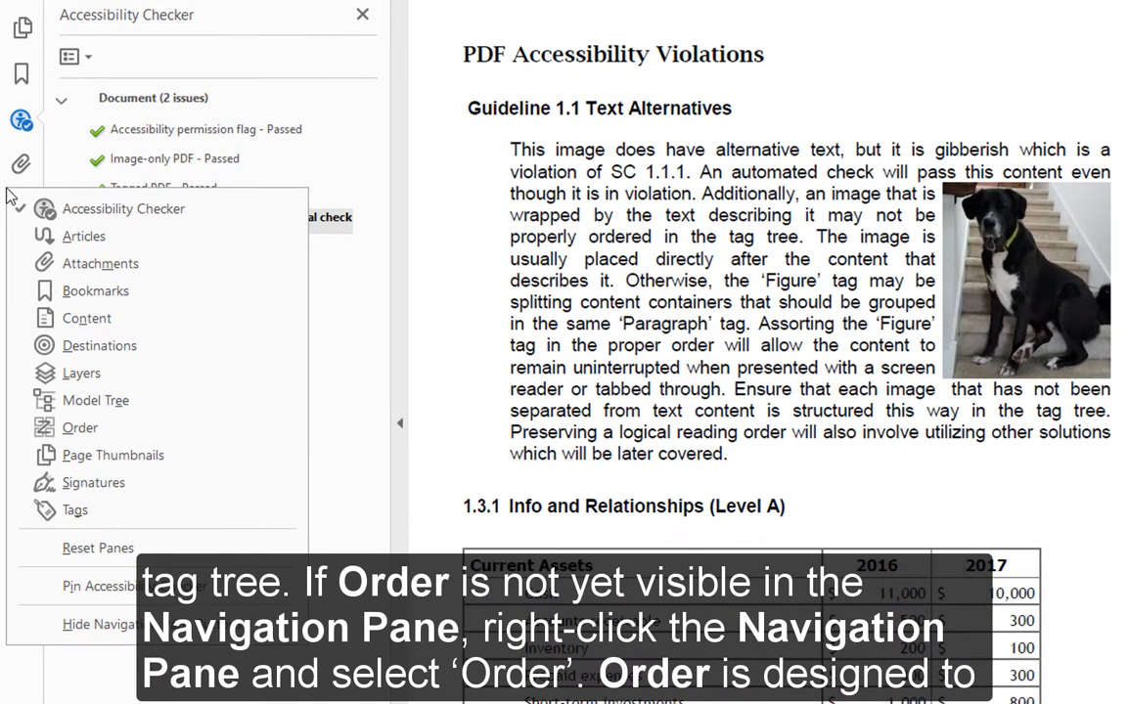
{"action": "left_click", "coordinate": [164, 430]}
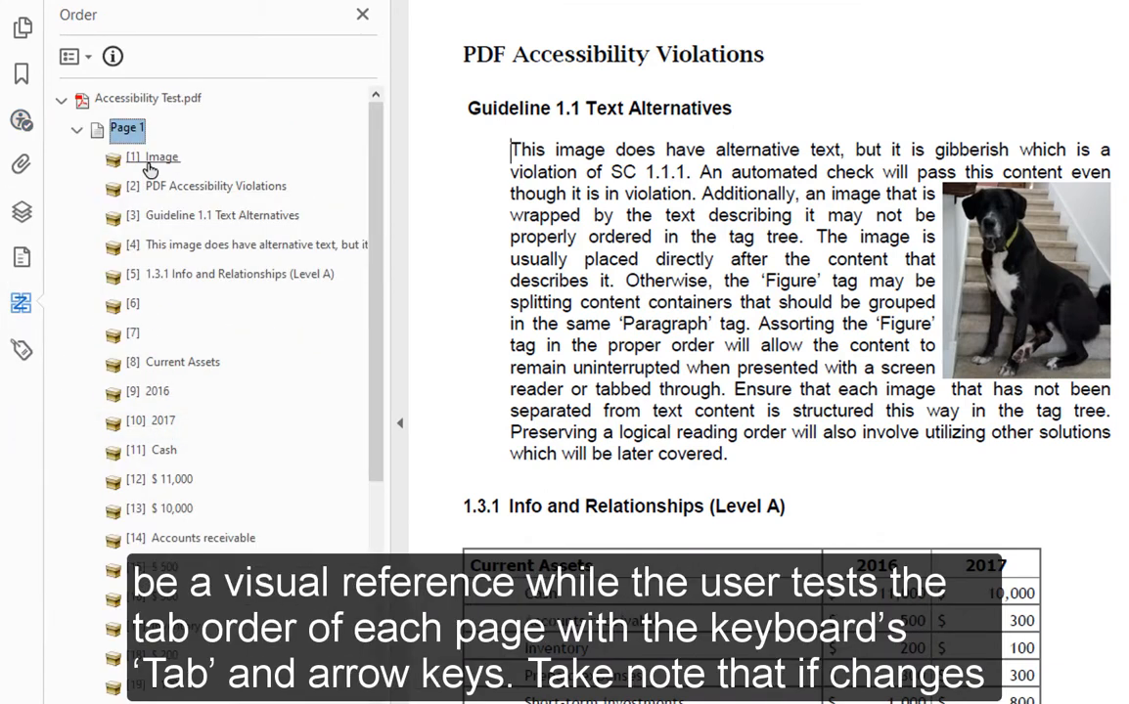
{"action": "left_click", "coordinate": [149, 162]}
{"action": "left_click", "coordinate": [181, 187]}
{"action": "left_click", "coordinate": [194, 219]}
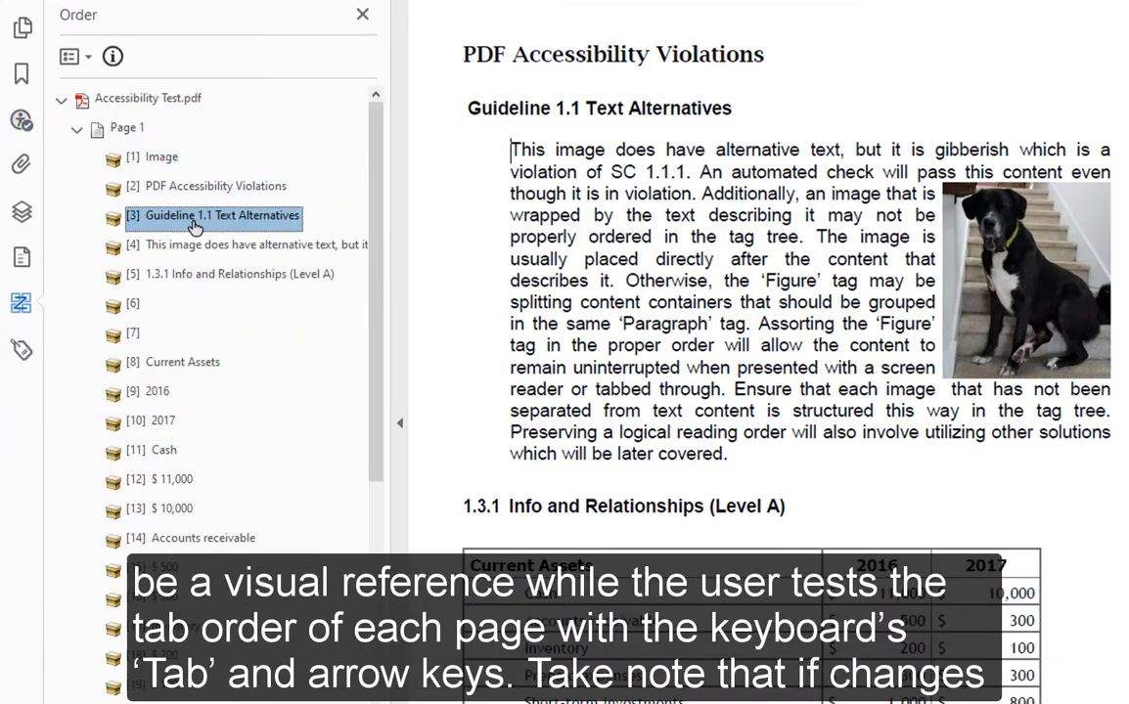
{"action": "left_click", "coordinate": [196, 247]}
{"action": "left_click", "coordinate": [463, 85]}
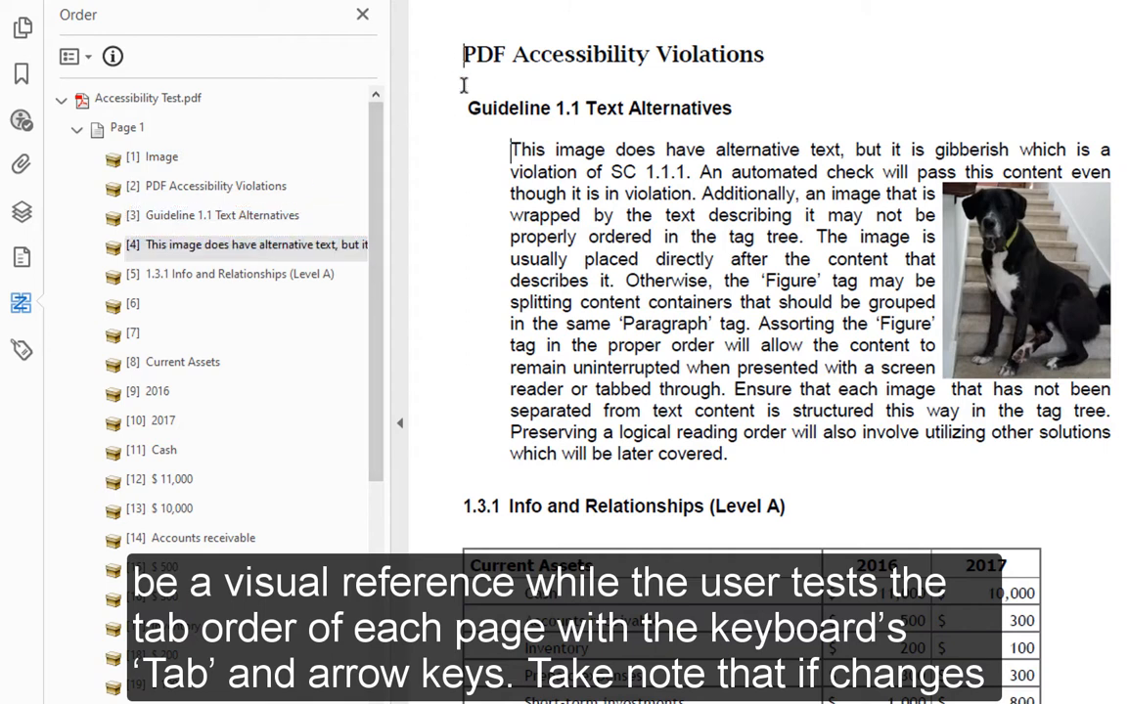
{"action": "left_click", "coordinate": [248, 222]}
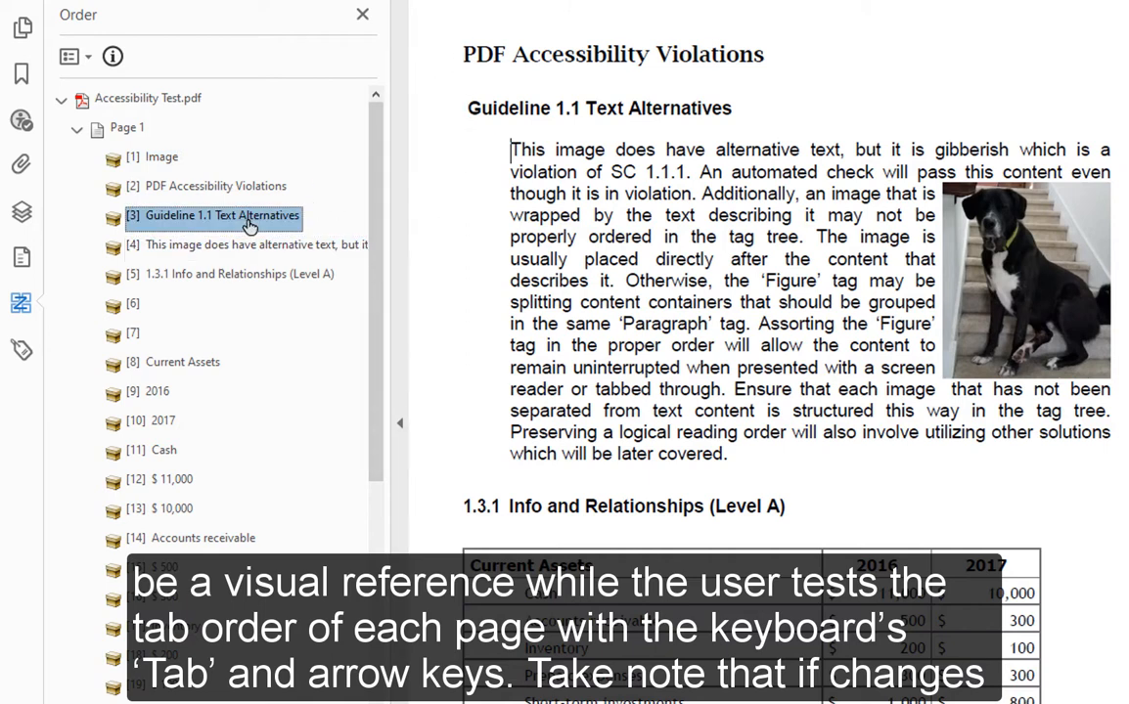
{"action": "left_click", "coordinate": [466, 120]}
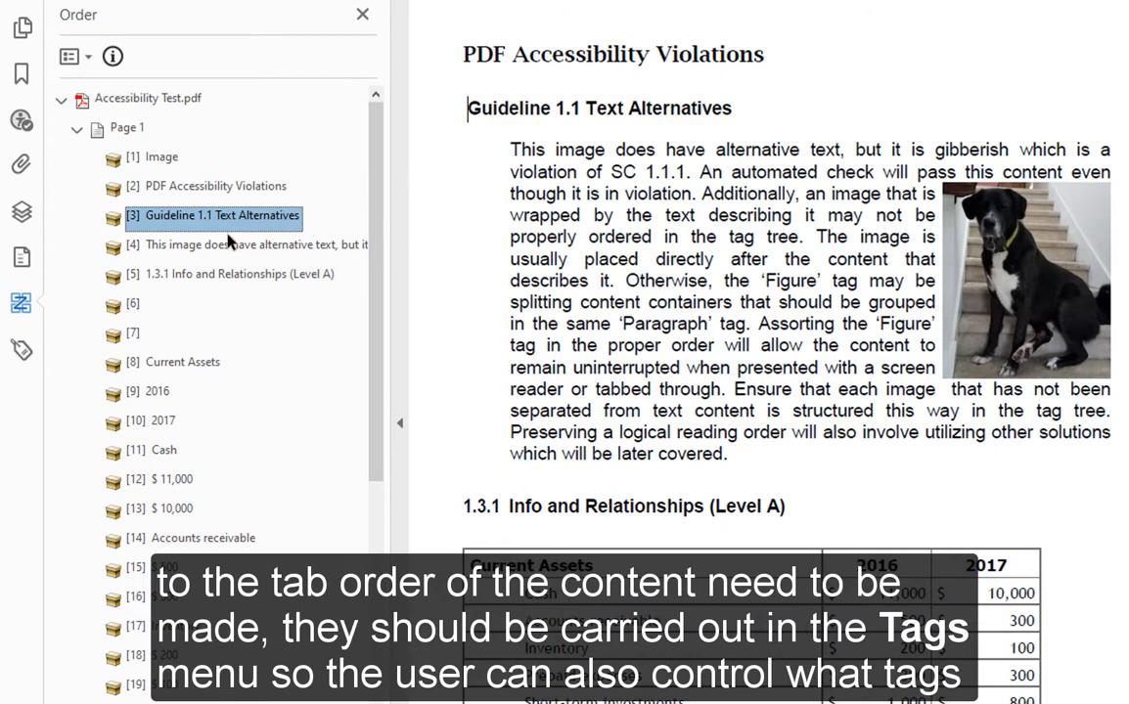
- Show the tag tree and locate the "Guideline 1.1 Text Alternatives" container inside its H1 tag
{"action": "left_click", "coordinate": [21, 352]}
{"action": "left_click", "coordinate": [91, 185]}
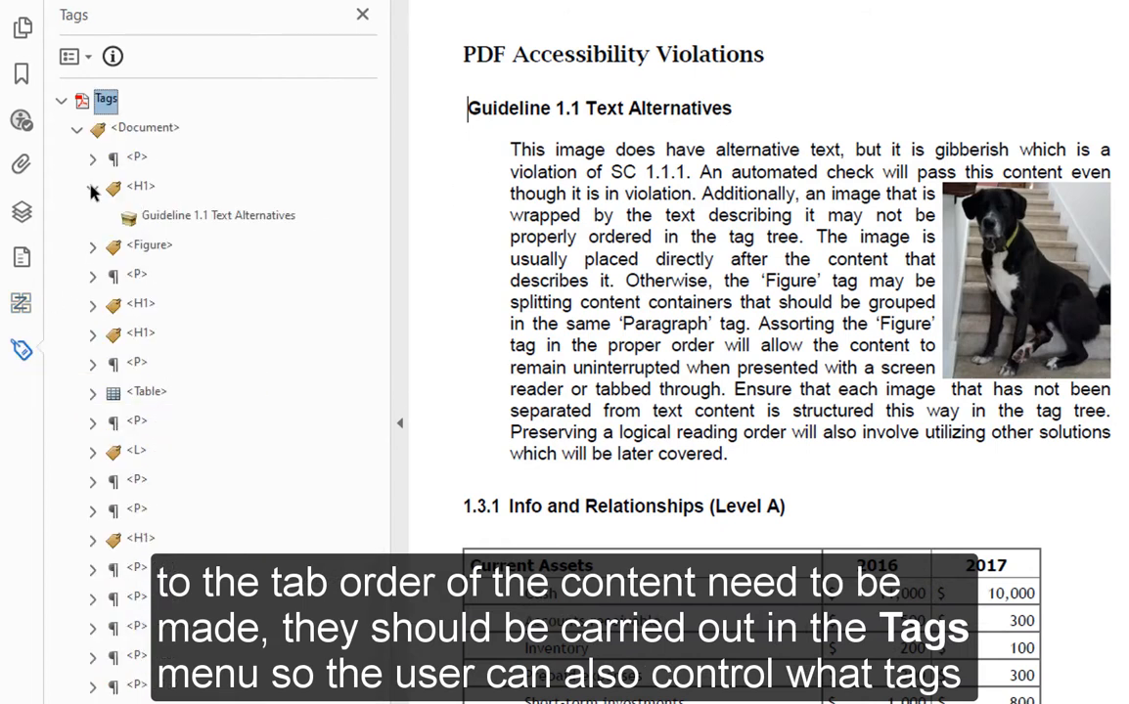
{"action": "left_click", "coordinate": [157, 216]}
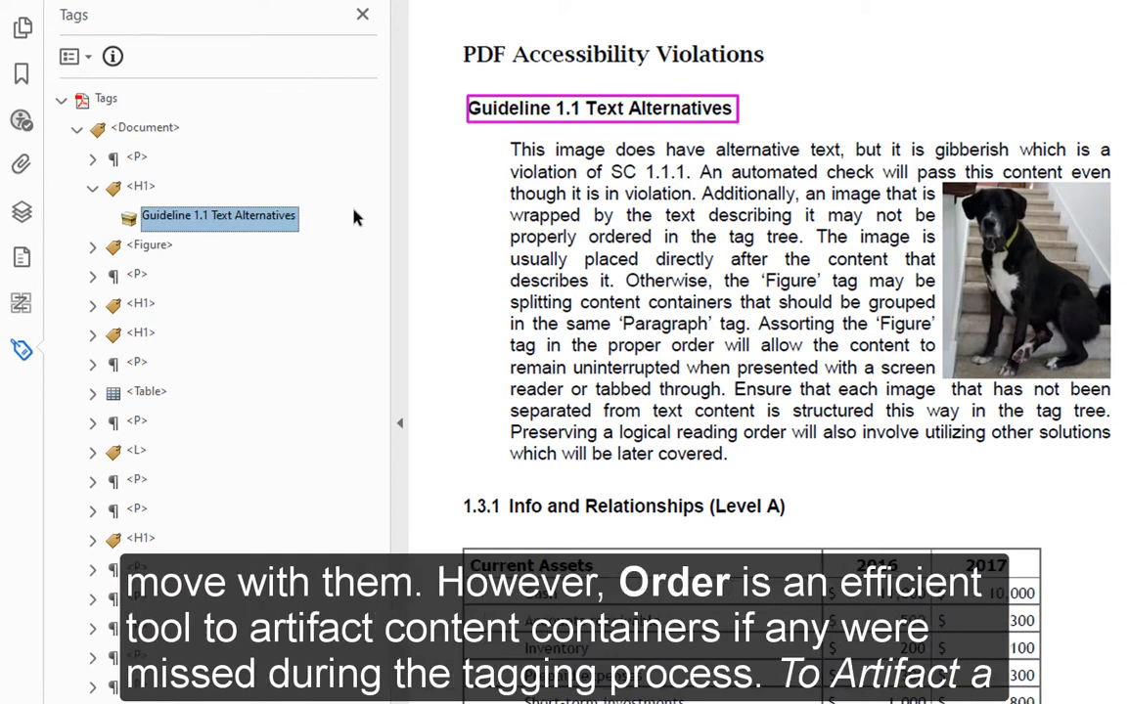
- Tag the two empty containers [6] and [7] in the Page 1 content order as background/artifact
{"action": "left_click", "coordinate": [17, 305]}
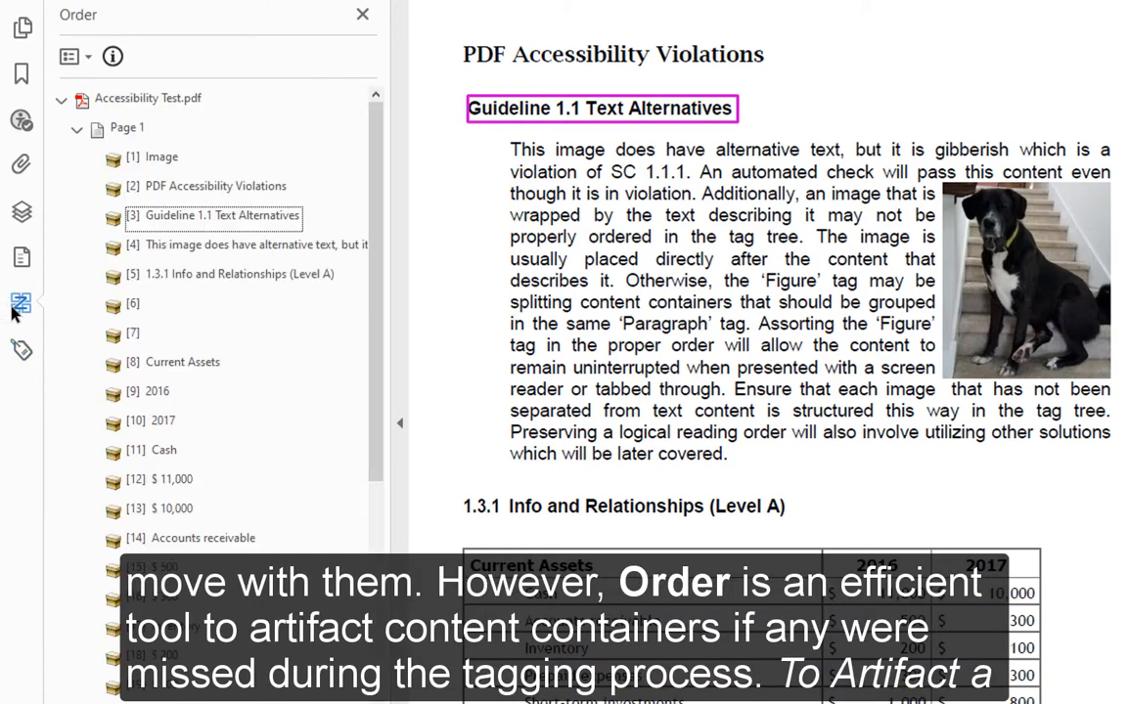
{"action": "left_click", "coordinate": [133, 307]}
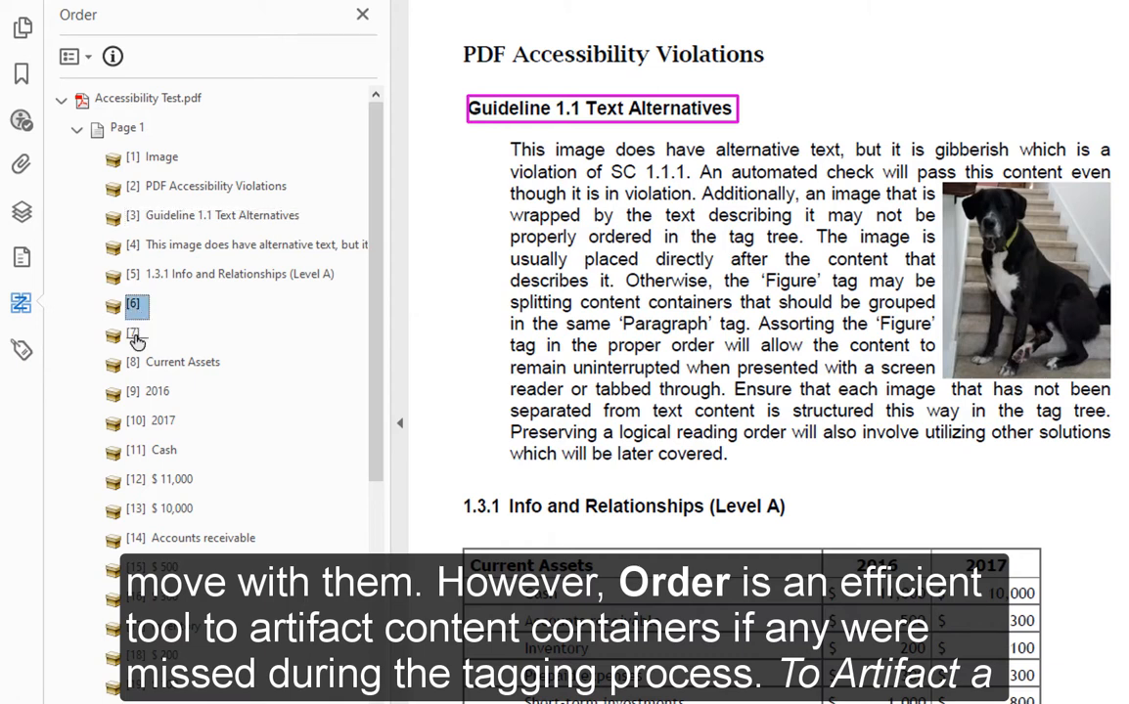
{"action": "left_click", "coordinate": [136, 336]}
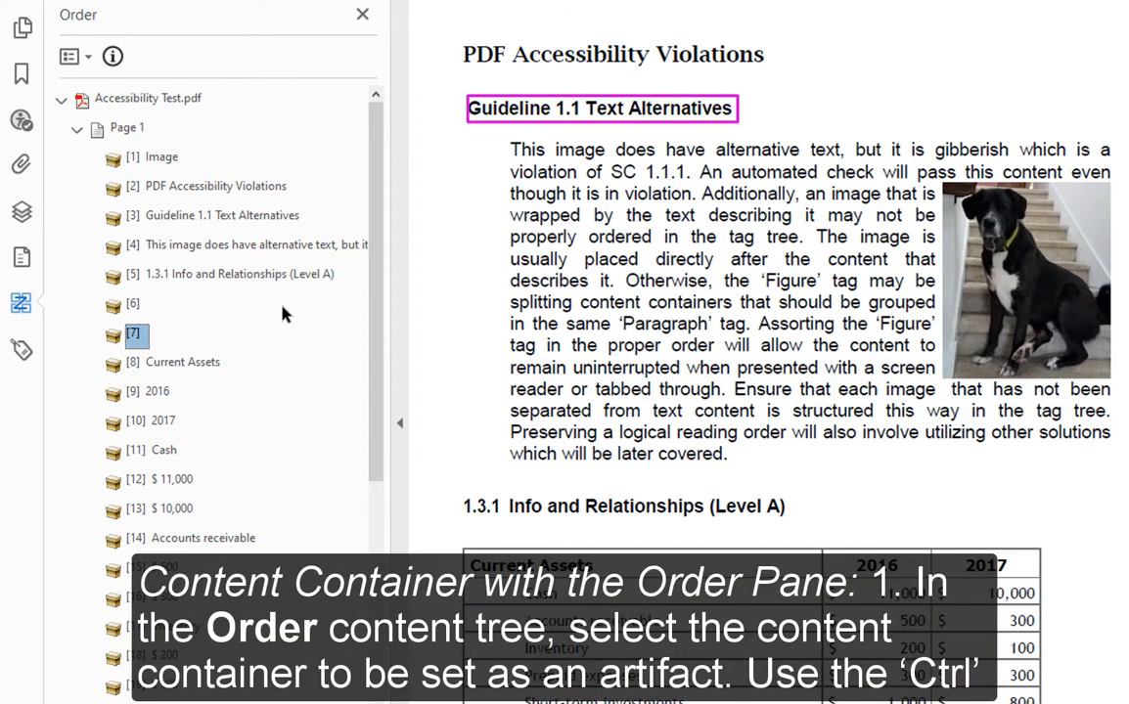
{"action": "left_click", "coordinate": [134, 309]}
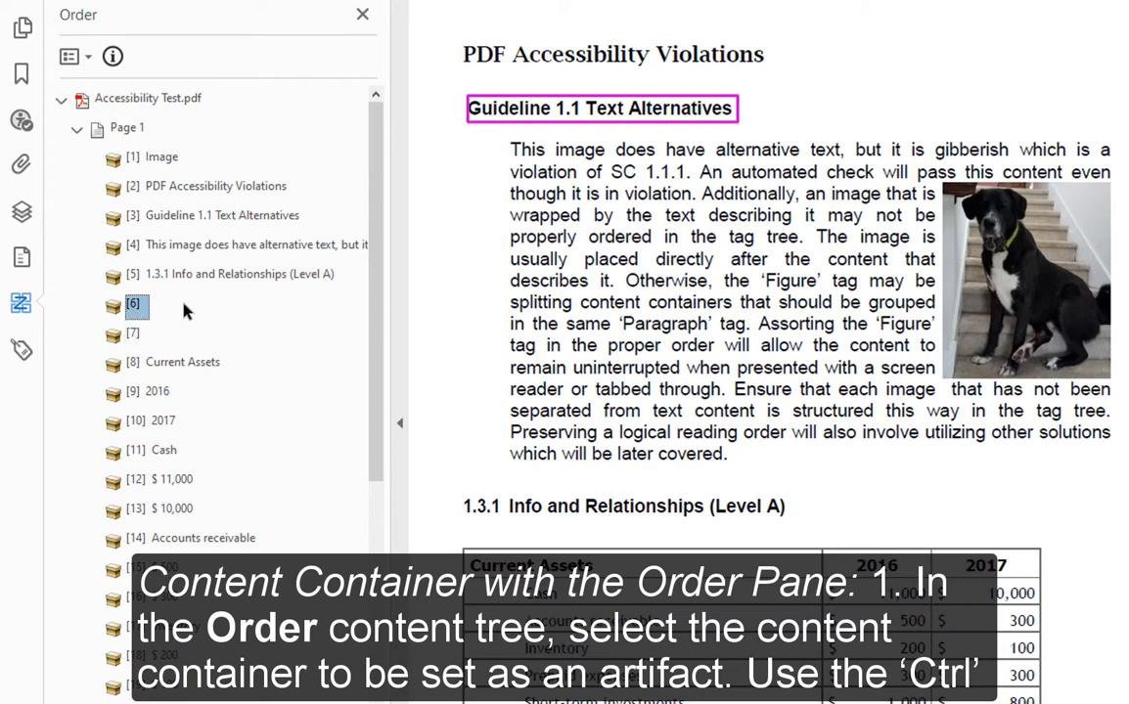
{"action": "left_click", "coordinate": [135, 336], "text": "ctrl"}
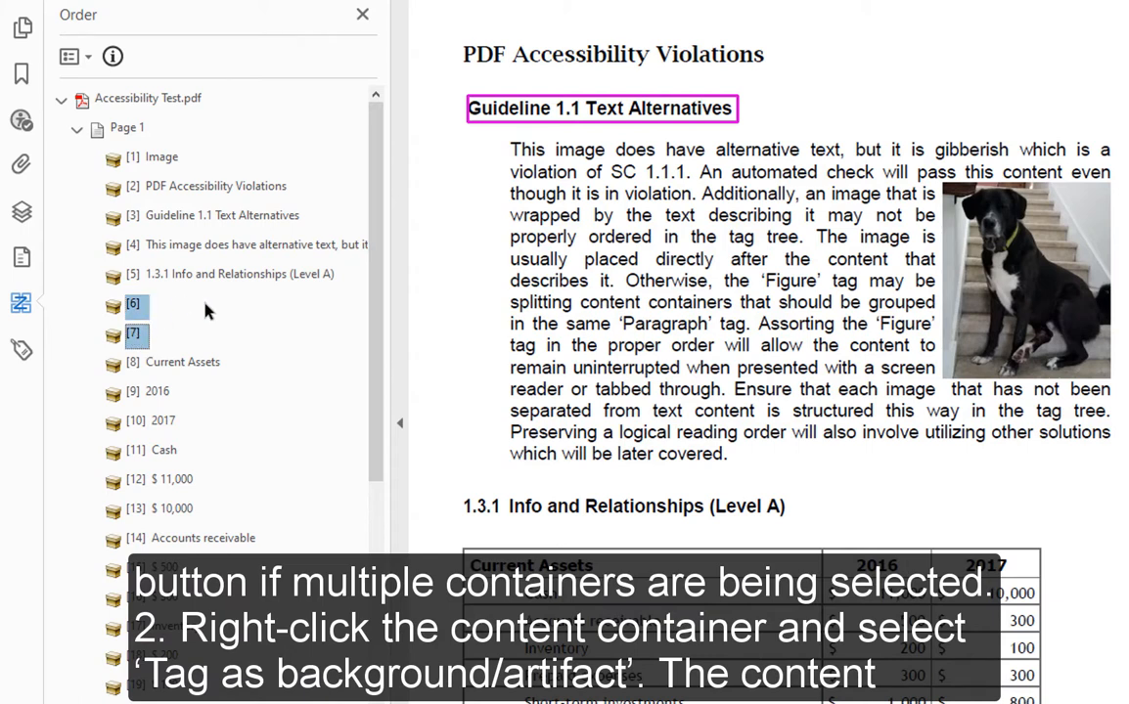
{"action": "right_click", "coordinate": [138, 314]}
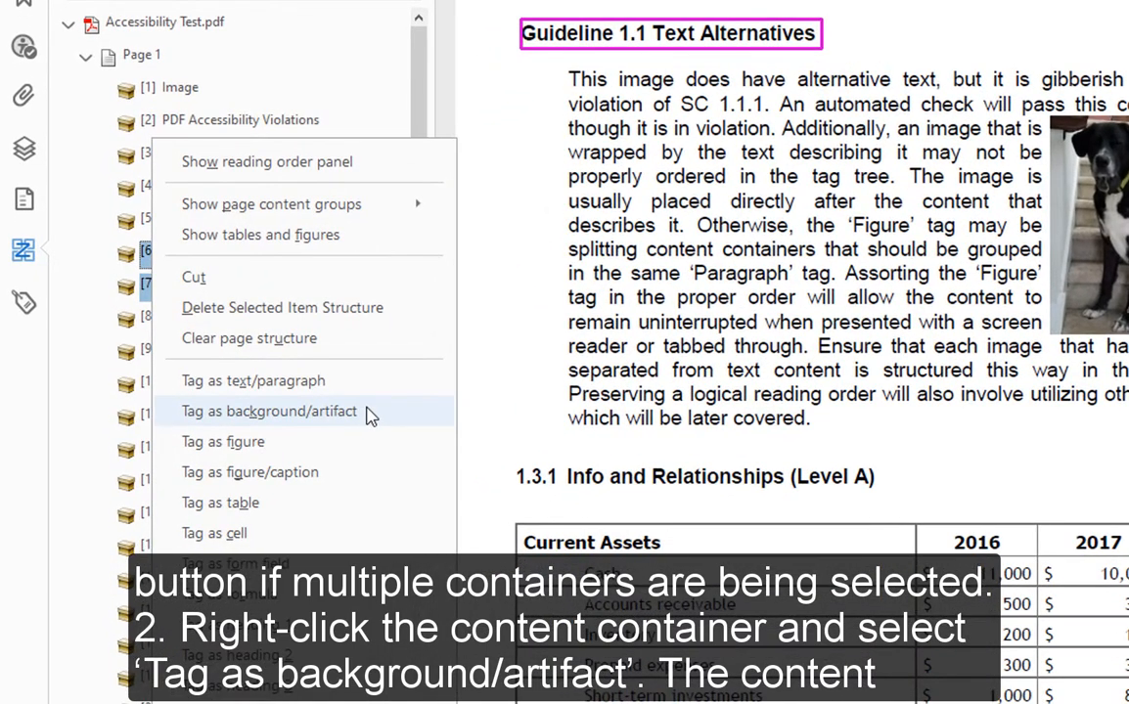
{"action": "left_click", "coordinate": [372, 415]}
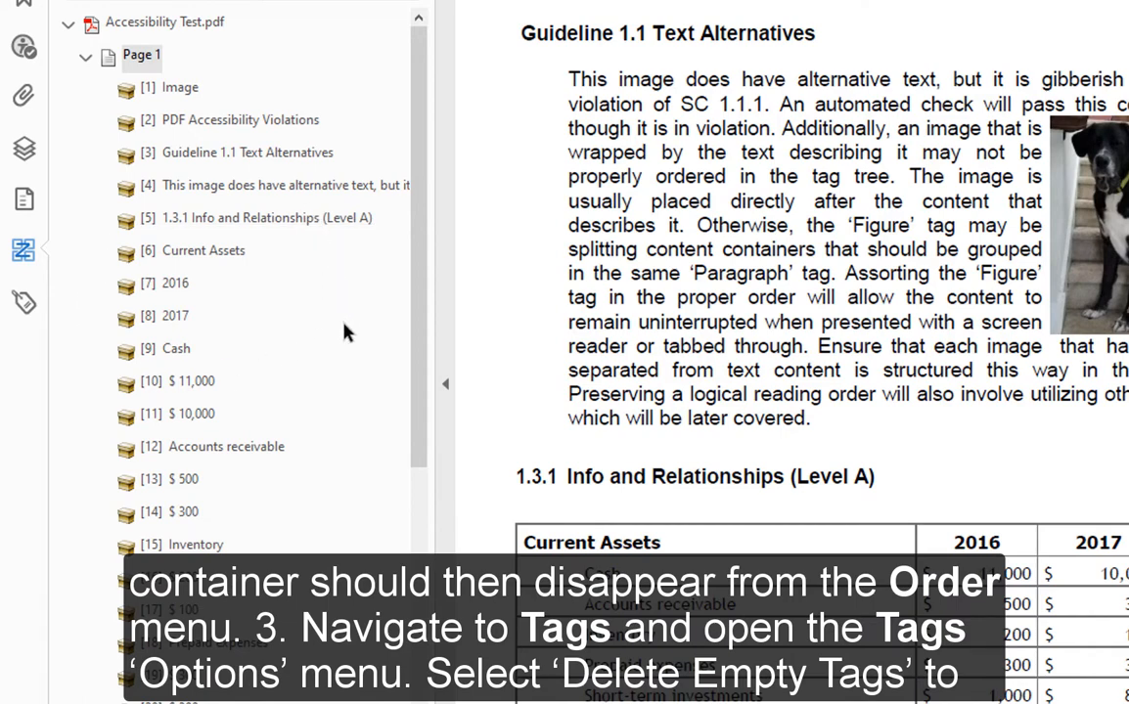
- Delete the empty tags from the document's tag tree
{"action": "left_click", "coordinate": [21, 307]}
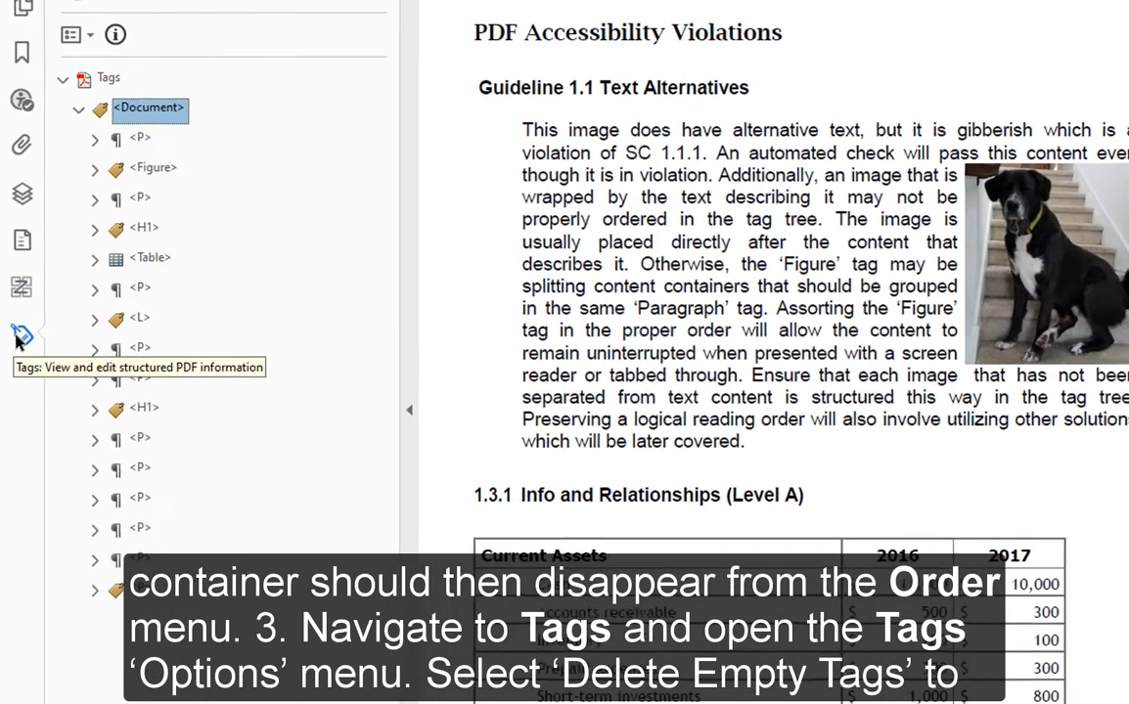
{"action": "left_click", "coordinate": [81, 65]}
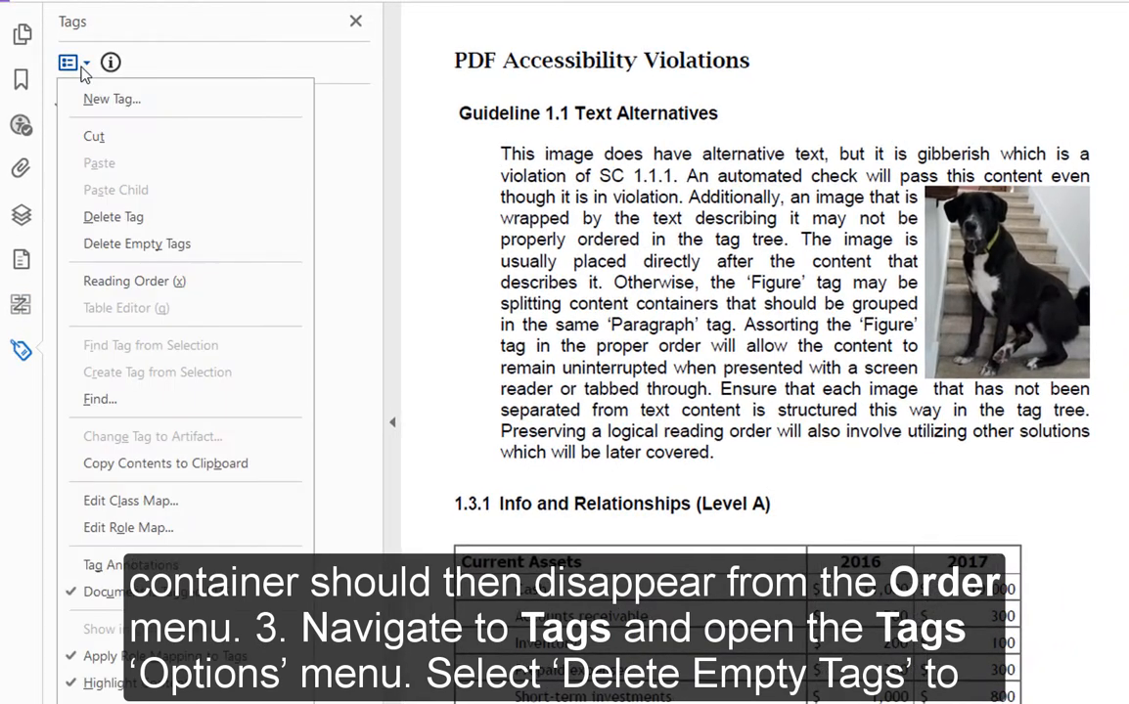
{"action": "left_click", "coordinate": [245, 257]}
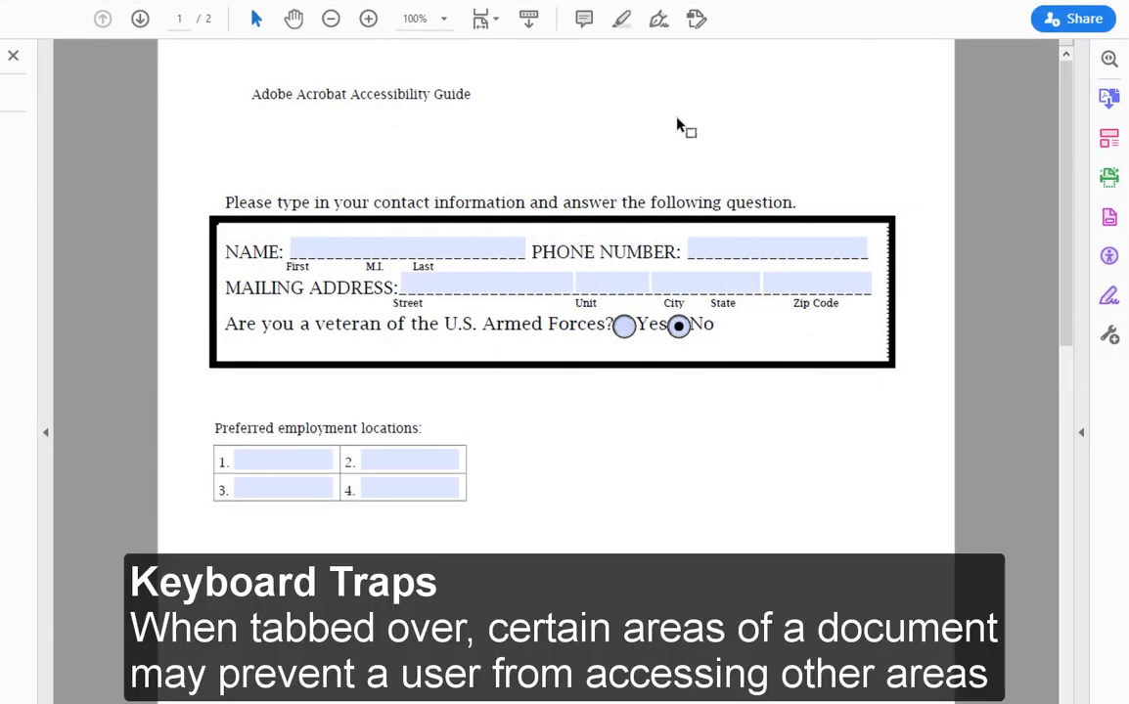
- Test the contact form's tab order by moving focus forward two fields from the name field
{"action": "left_click", "coordinate": [296, 249]}
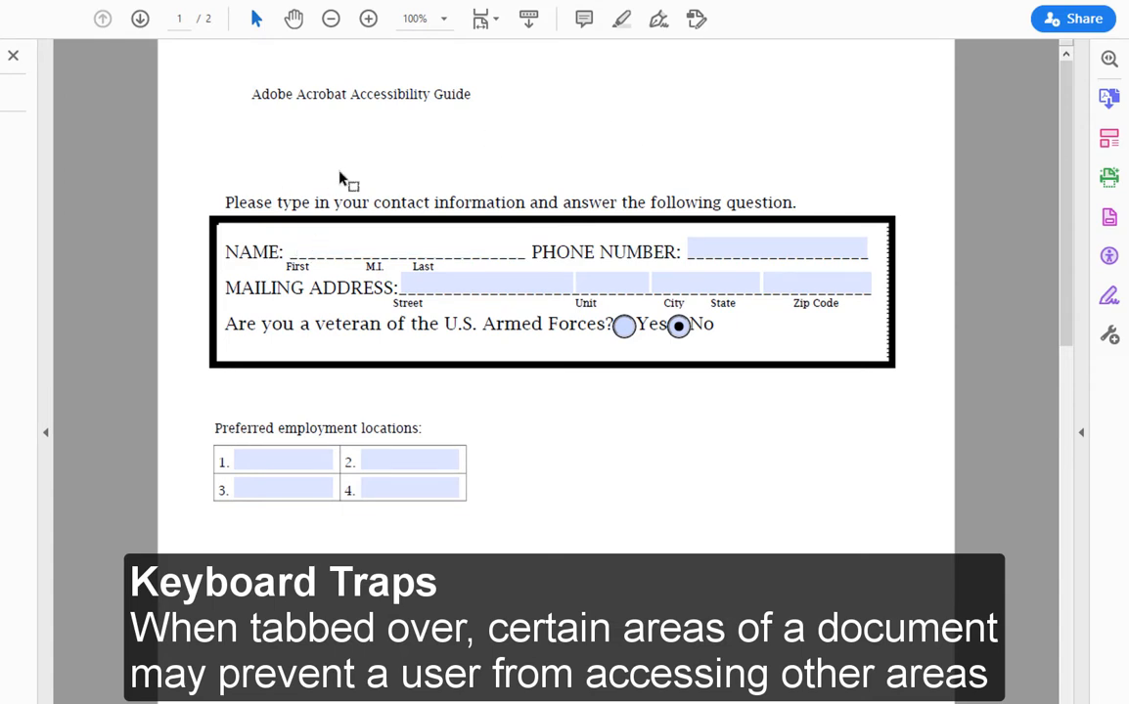
{"action": "key", "text": "Tab"}
{"action": "key", "text": "Tab"}
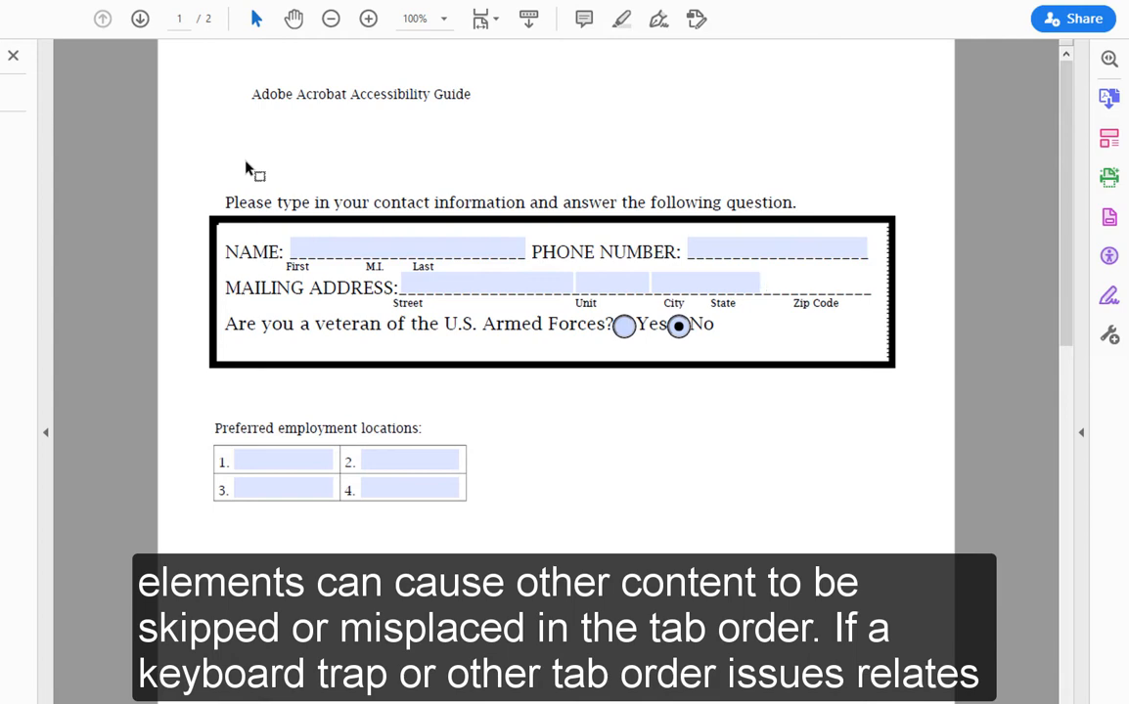
- Open the form for editing, move the Zip Code field after City & State in the field order, and check the address fields' sequence
{"action": "left_click", "coordinate": [1109, 204]}
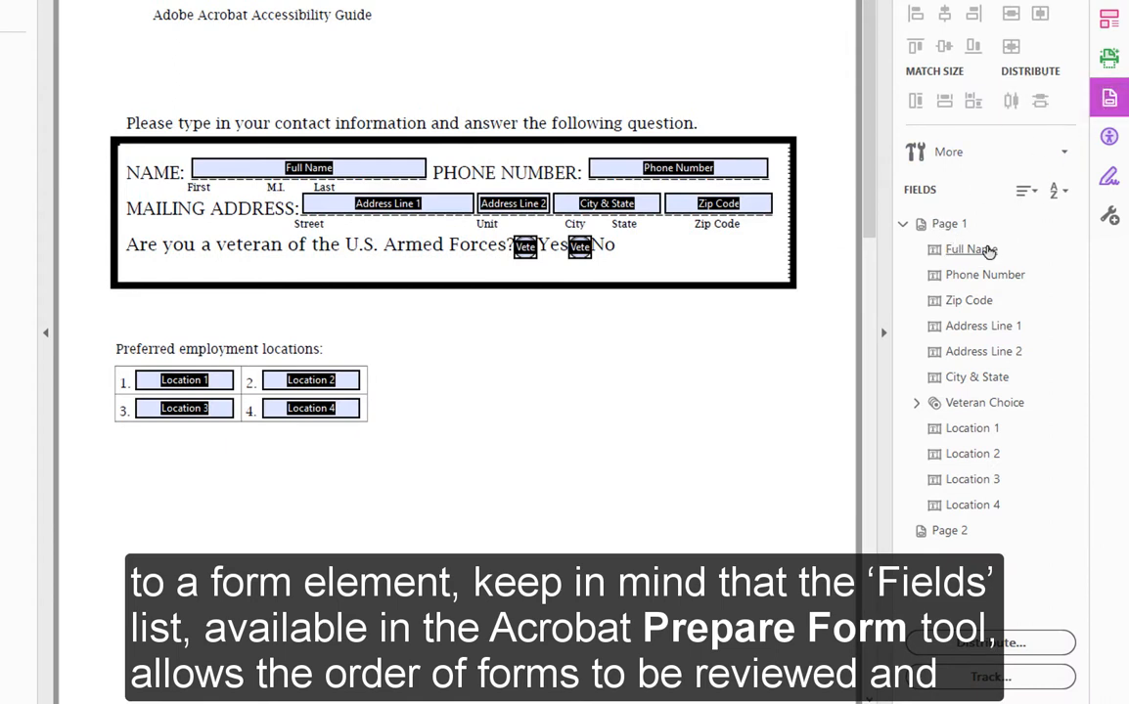
{"action": "left_click", "coordinate": [973, 252]}
{"action": "left_click", "coordinate": [984, 277]}
{"action": "left_click_drag", "start_coordinate": [984, 304], "coordinate": [988, 391]}
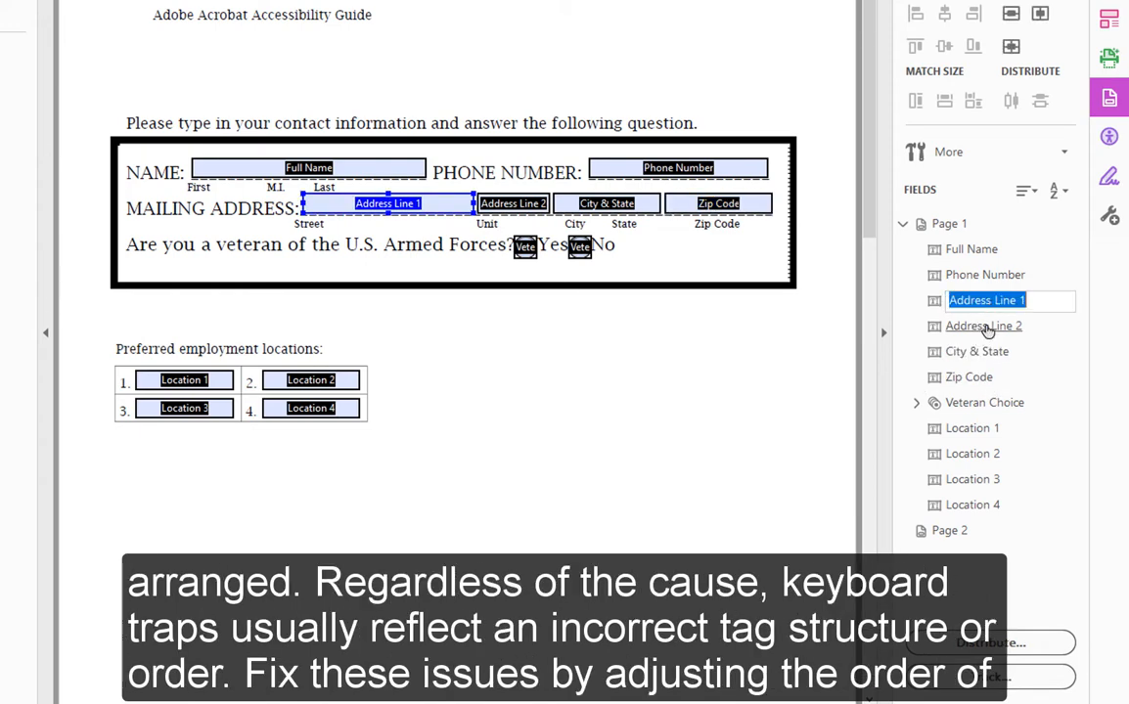
{"action": "left_click", "coordinate": [987, 326]}
{"action": "left_click", "coordinate": [976, 352]}
{"action": "left_click", "coordinate": [976, 376]}
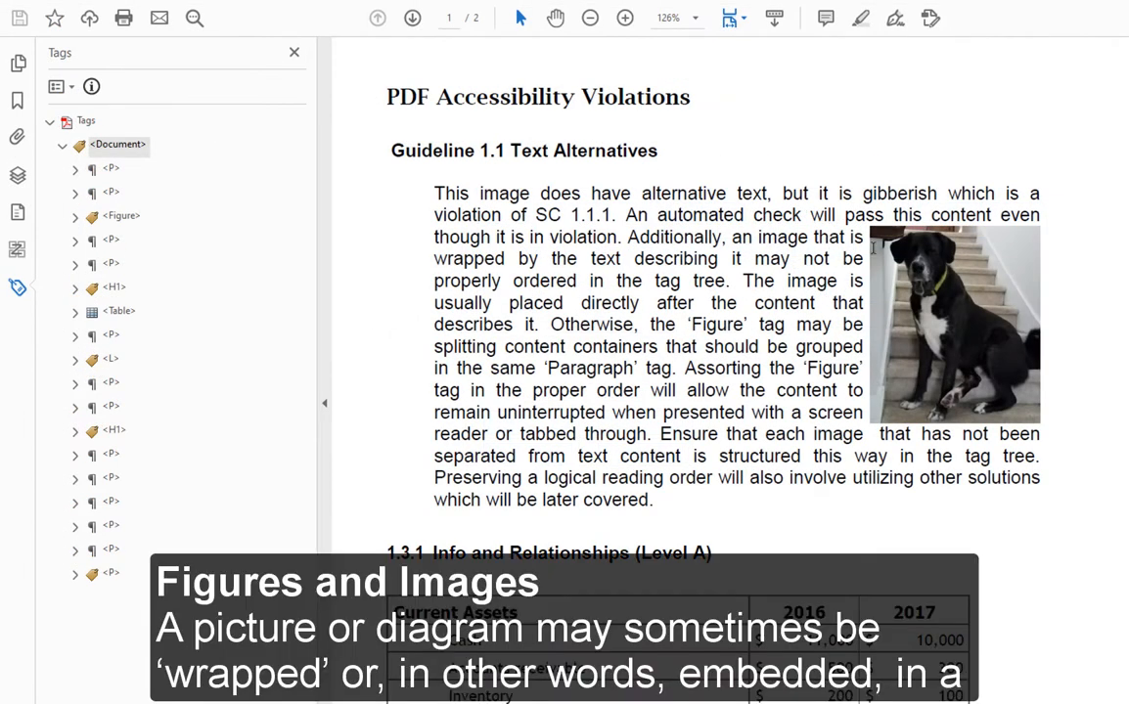
- Examine which content belongs to the Figure tag of the wrapped dog image and the paragraph tags surrounding it
{"action": "left_click", "coordinate": [885, 274]}
{"action": "left_click", "coordinate": [1083, 293]}
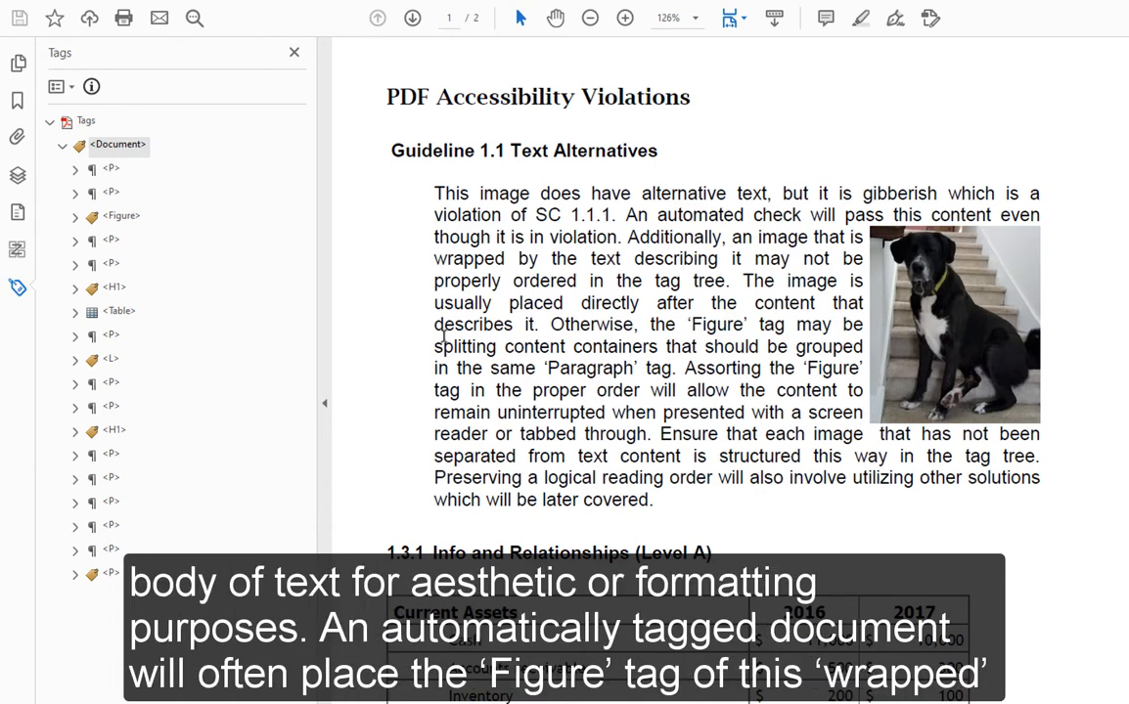
{"action": "left_click", "coordinate": [111, 195]}
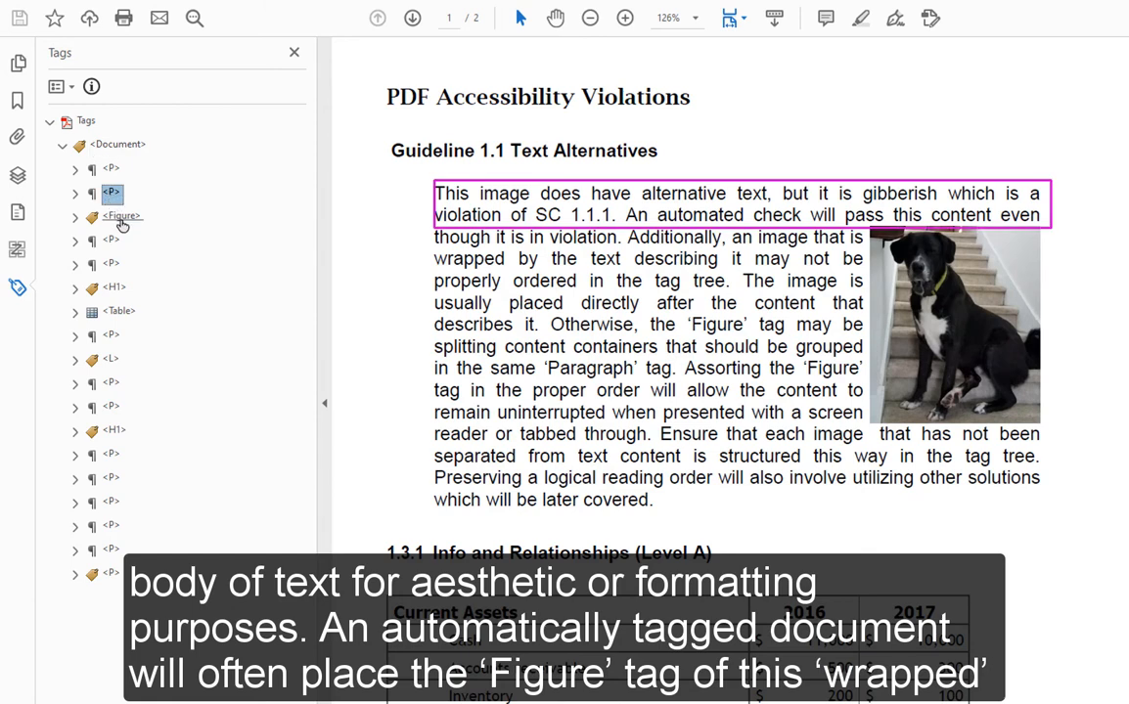
{"action": "left_click", "coordinate": [121, 223]}
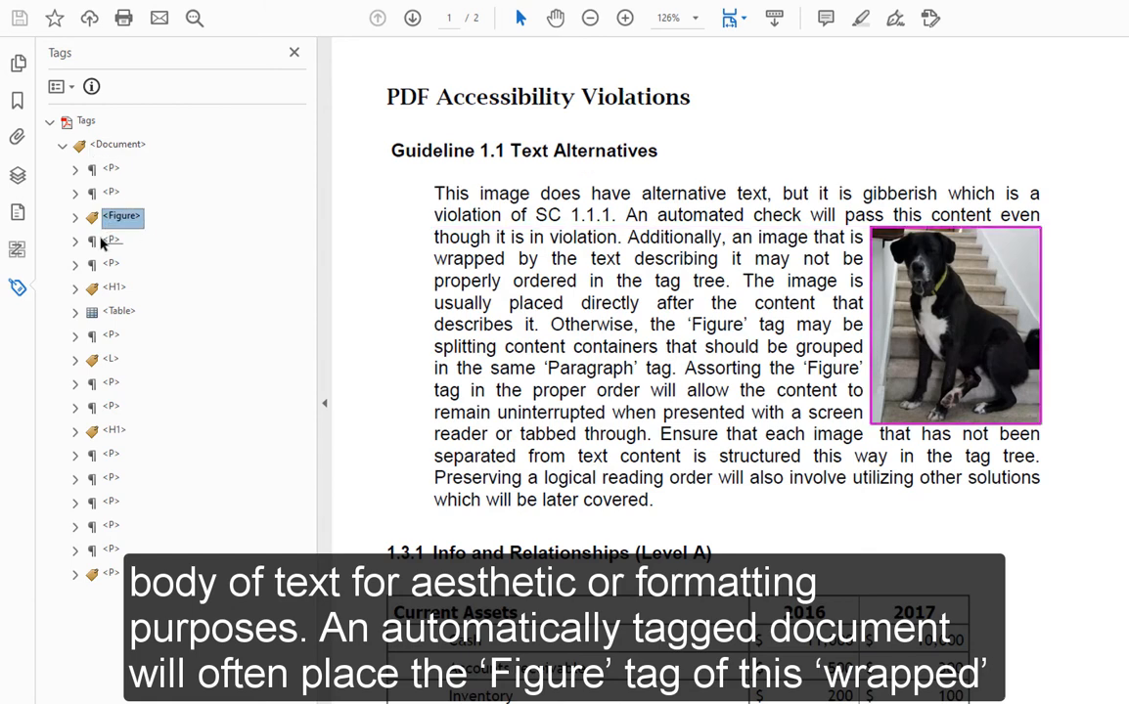
{"action": "left_click", "coordinate": [112, 240]}
{"action": "left_click", "coordinate": [114, 266]}
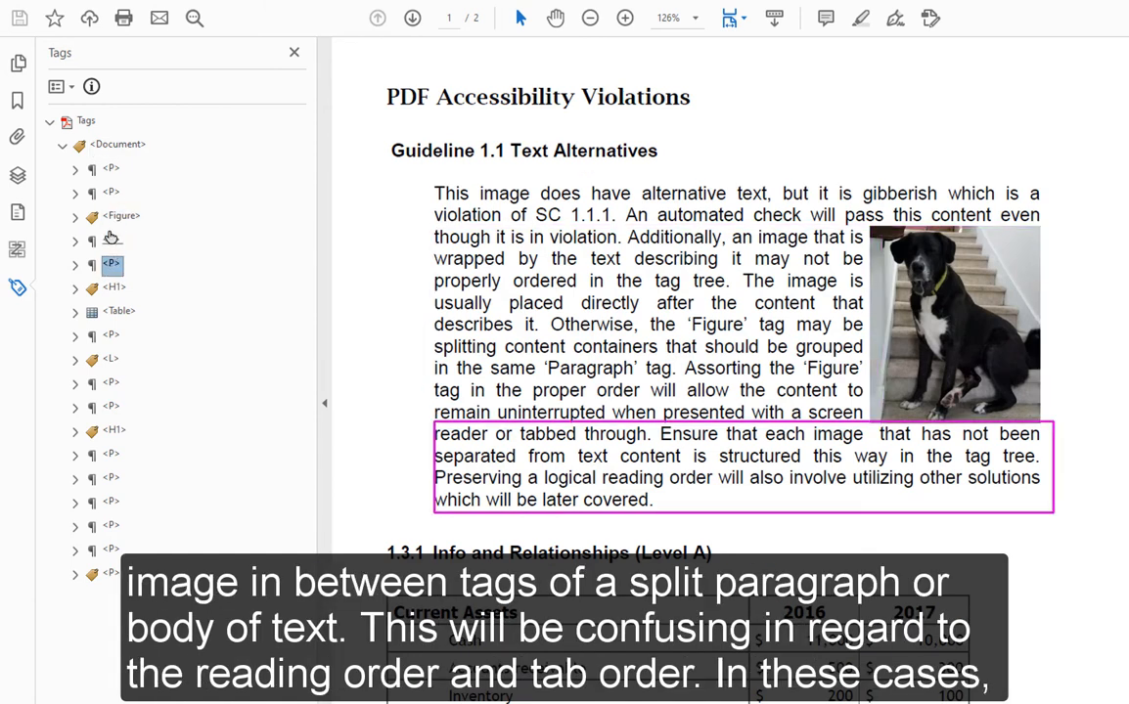
- Consolidate the split paragraph by moving its second and third text containers into the paragraph tag above the Figure tag
{"action": "left_click", "coordinate": [111, 194]}
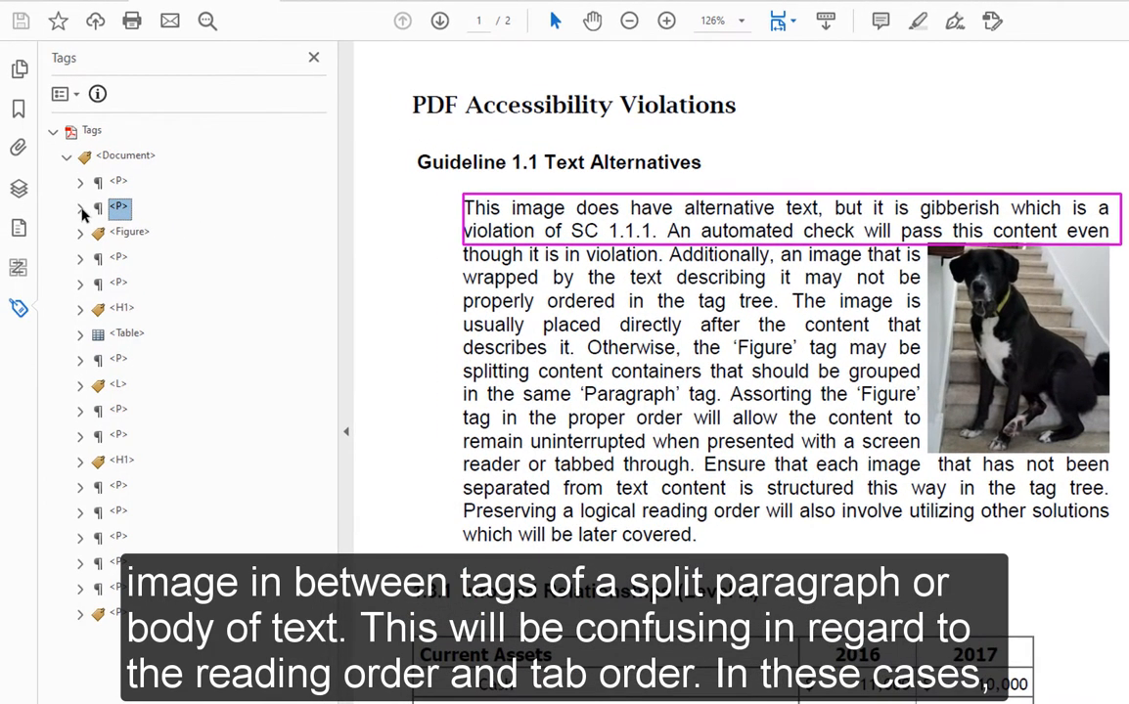
{"action": "left_click", "coordinate": [81, 208]}
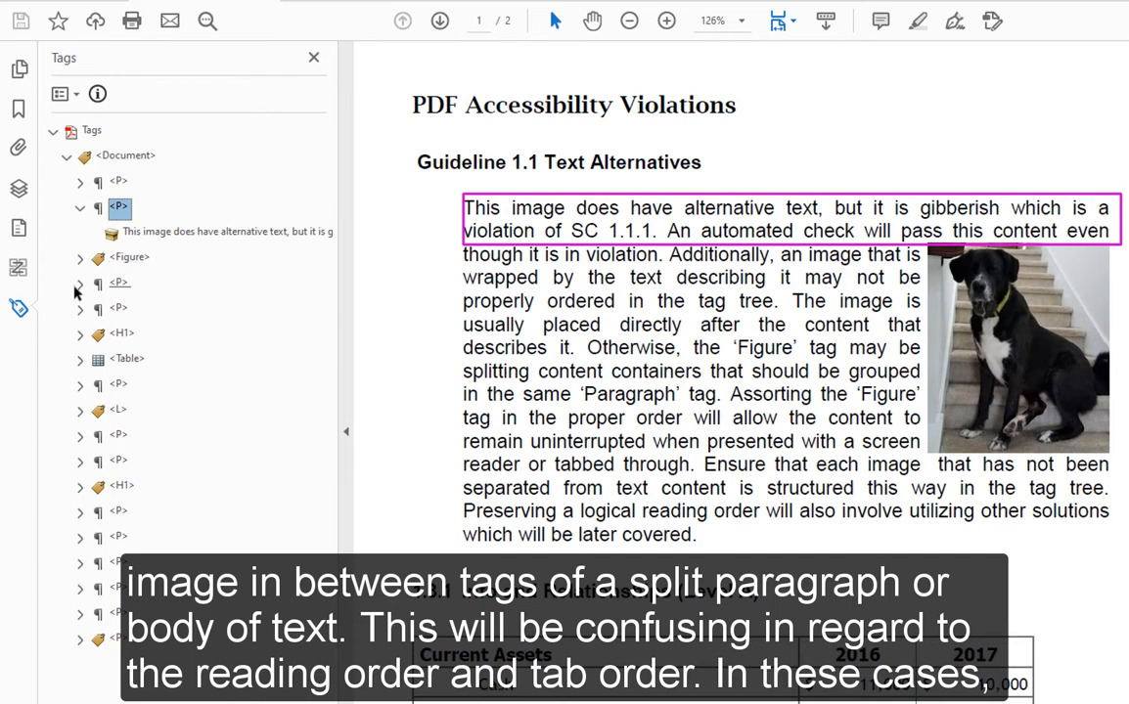
{"action": "left_click", "coordinate": [80, 283]}
{"action": "left_click", "coordinate": [80, 334]}
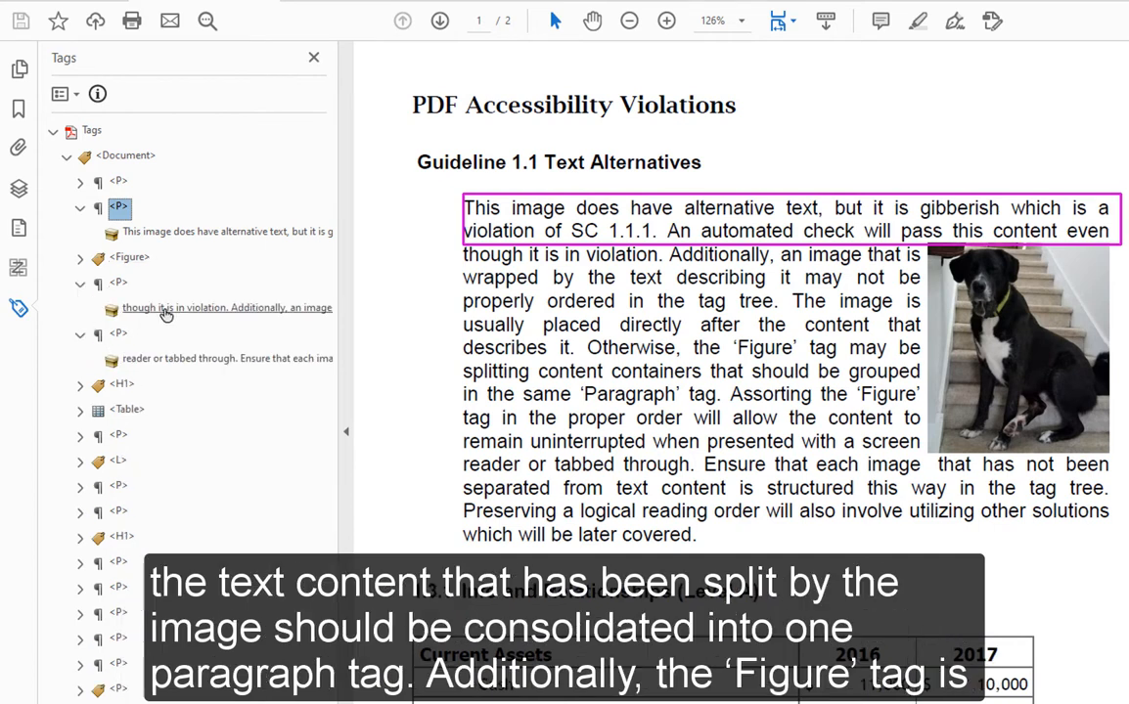
{"action": "left_click_drag", "start_coordinate": [158, 311], "coordinate": [156, 245]}
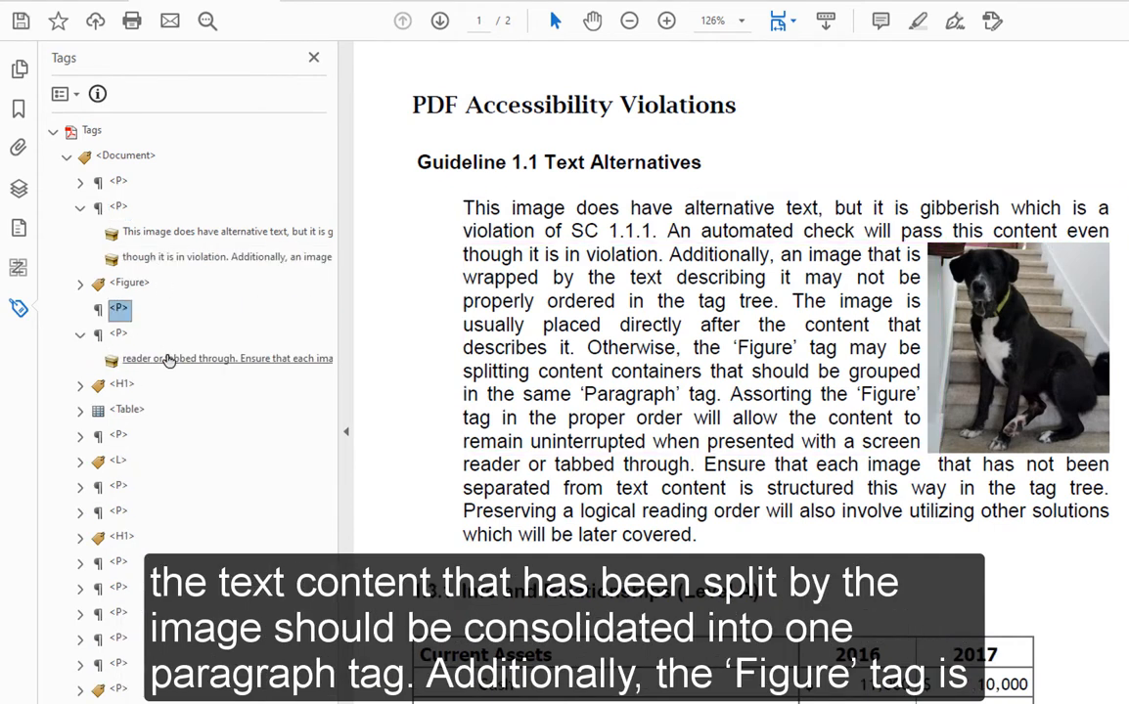
{"action": "left_click_drag", "start_coordinate": [167, 360], "coordinate": [144, 259]}
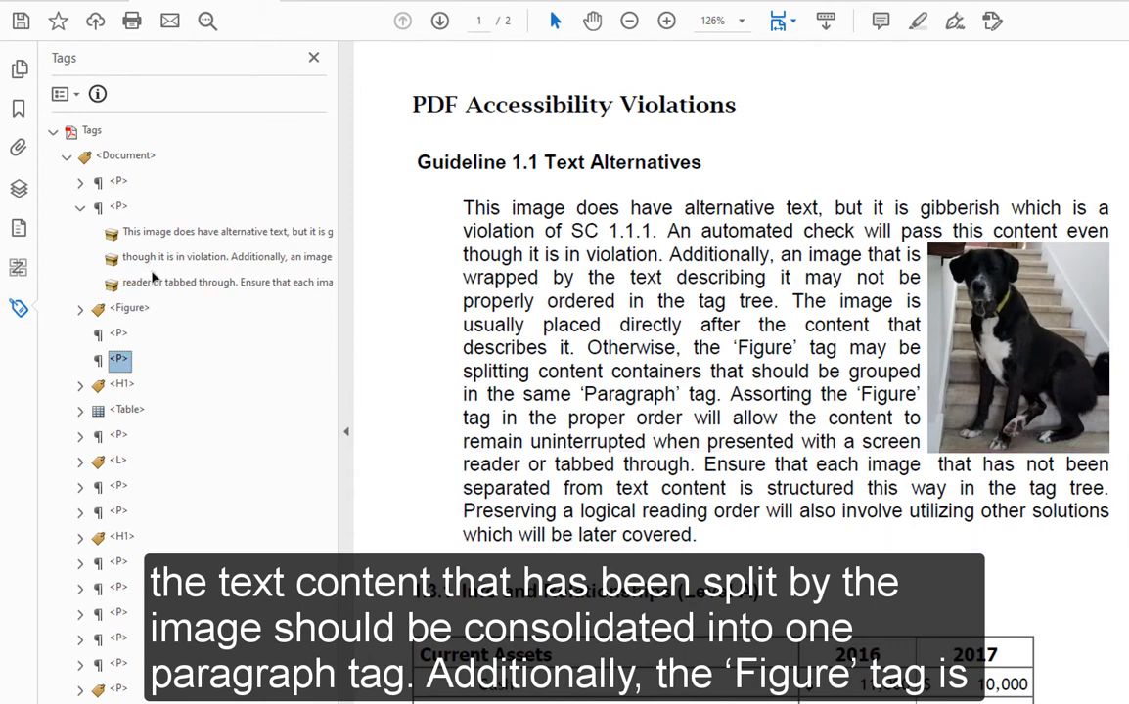
- Collapse the consolidated paragraph tag and remove the two empty paragraph tags below the Figure tag, leaving the Figure directly after its describing paragraph
{"action": "left_click", "coordinate": [80, 207]}
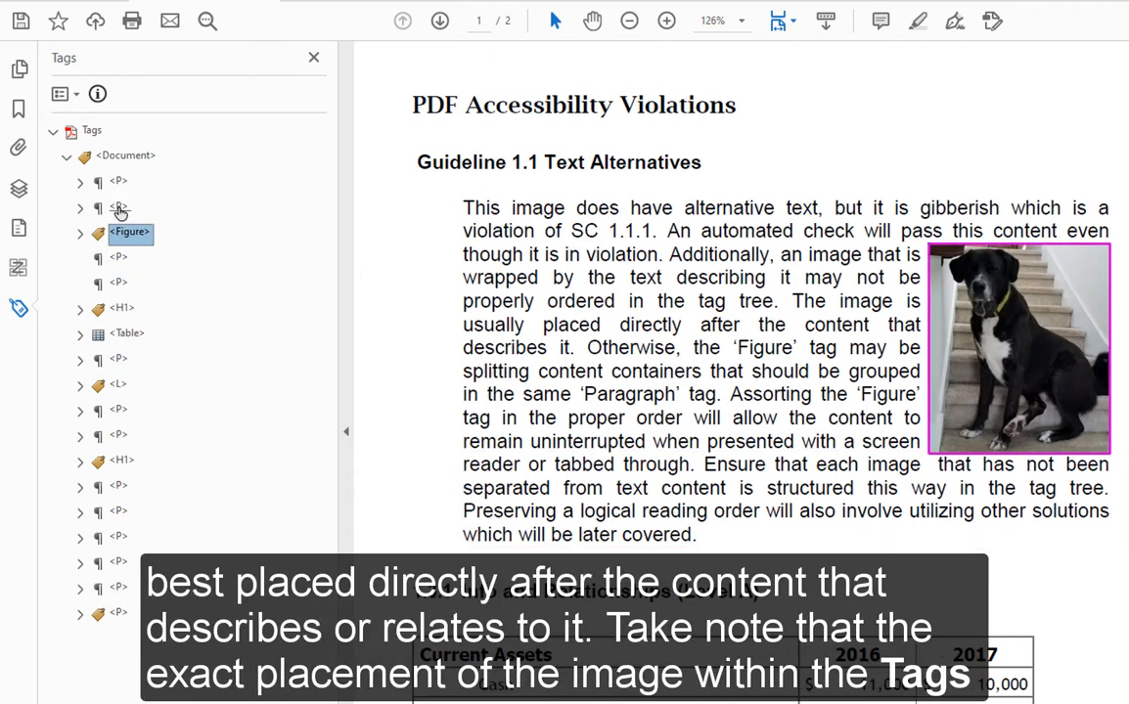
{"action": "left_click", "coordinate": [117, 206]}
{"action": "left_click", "coordinate": [128, 236]}
{"action": "mouse_move", "coordinate": [127, 236]}
{"action": "left_mouse_down"}
{"action": "mouse_move", "coordinate": [116, 283]}
{"action": "mouse_move", "coordinate": [156, 276]}
{"action": "mouse_move", "coordinate": [144, 245]}
{"action": "left_mouse_up"}
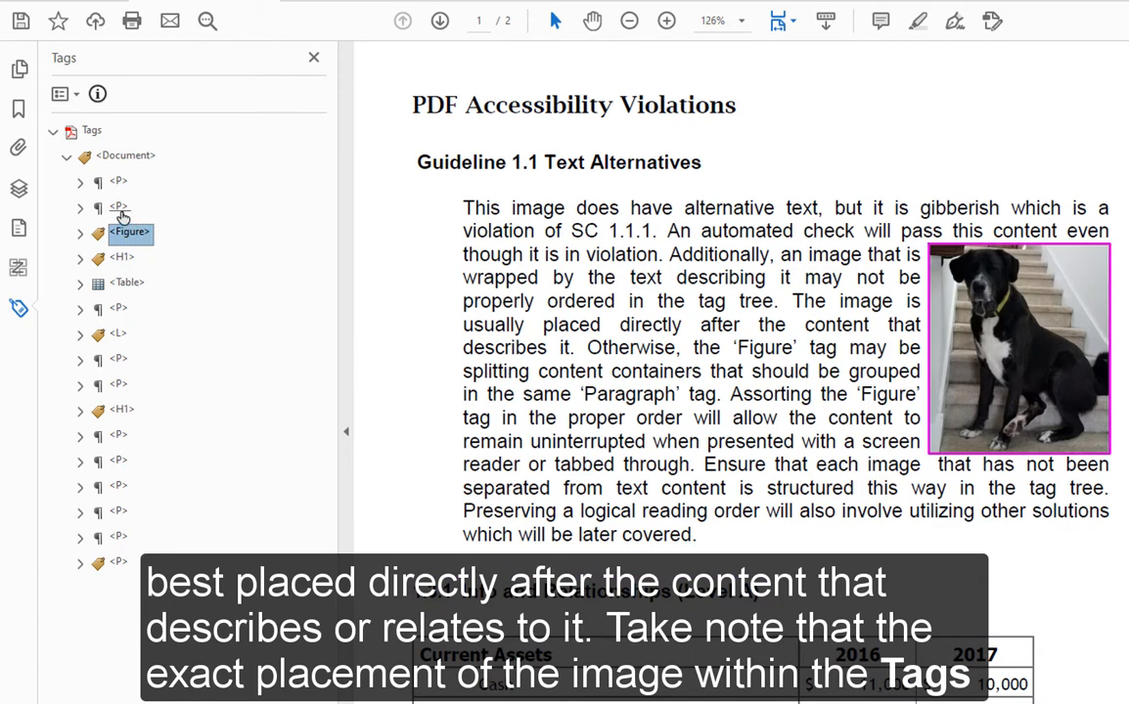
{"action": "left_click", "coordinate": [116, 206]}
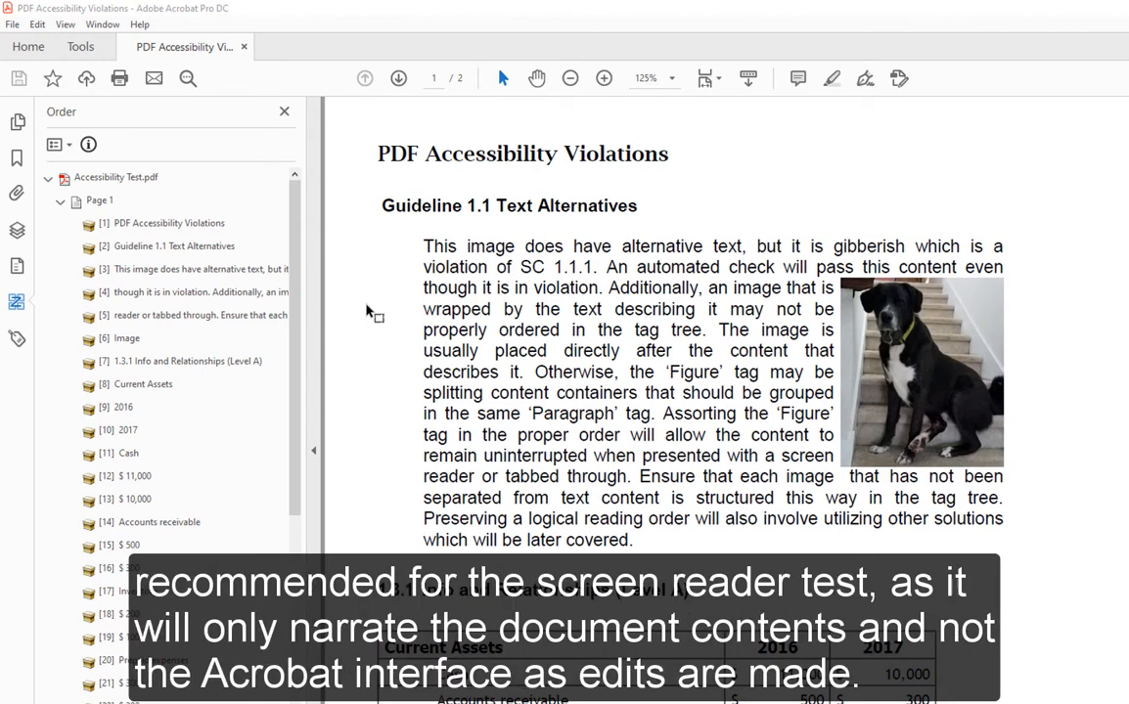
- Activate Read Out Loud for the PDF Accessibility Violations document and switch the view to Read Mode
{"action": "scroll", "coordinate": [370, 311], "scroll_direction": "down", "scroll_amount": 15}
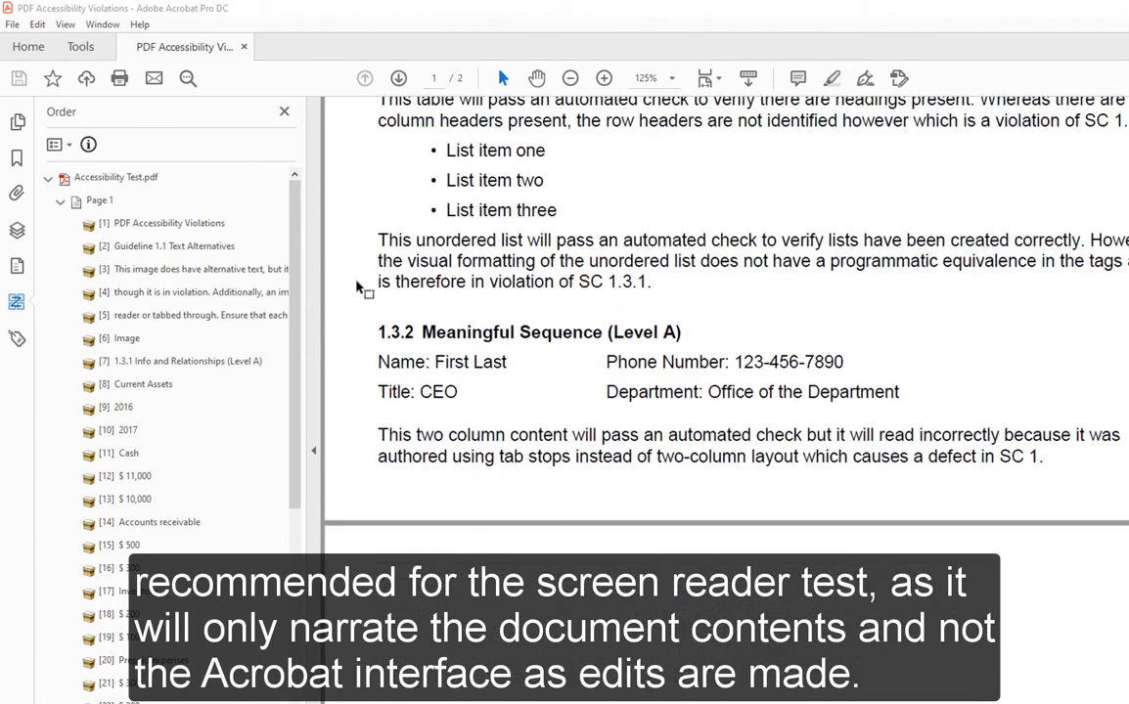
{"action": "scroll", "coordinate": [378, 347], "scroll_direction": "up", "scroll_amount": 10}
{"action": "scroll", "coordinate": [380, 345], "scroll_direction": "up", "scroll_amount": 3}
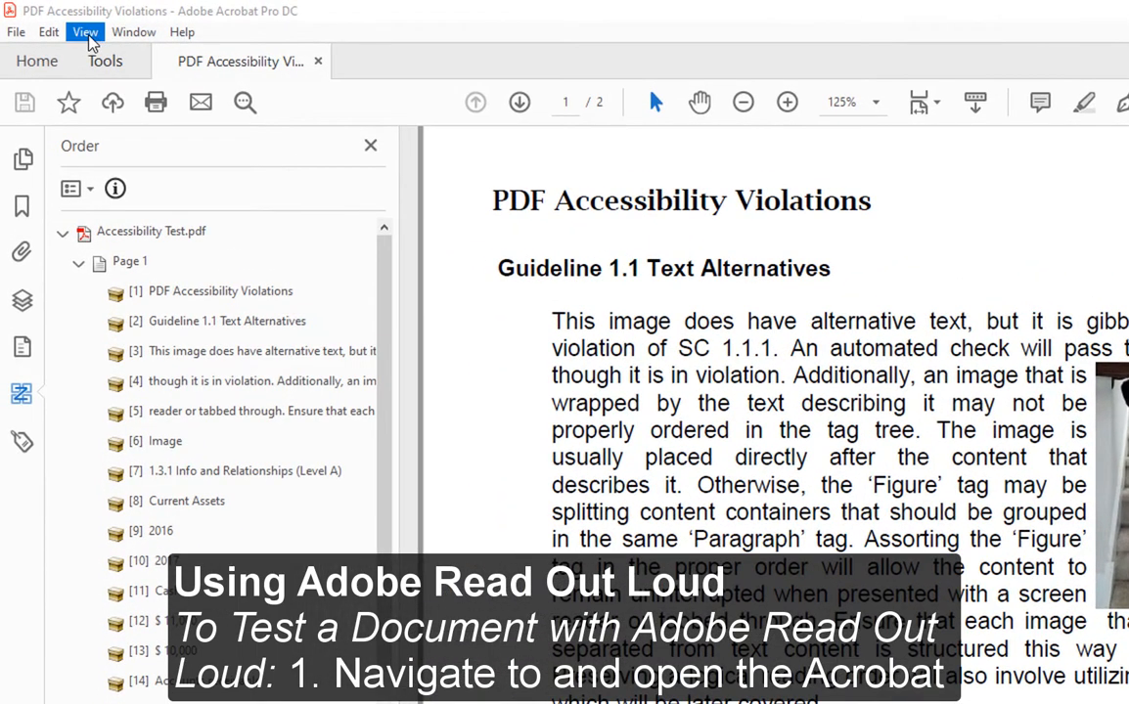
{"action": "left_click", "coordinate": [86, 35]}
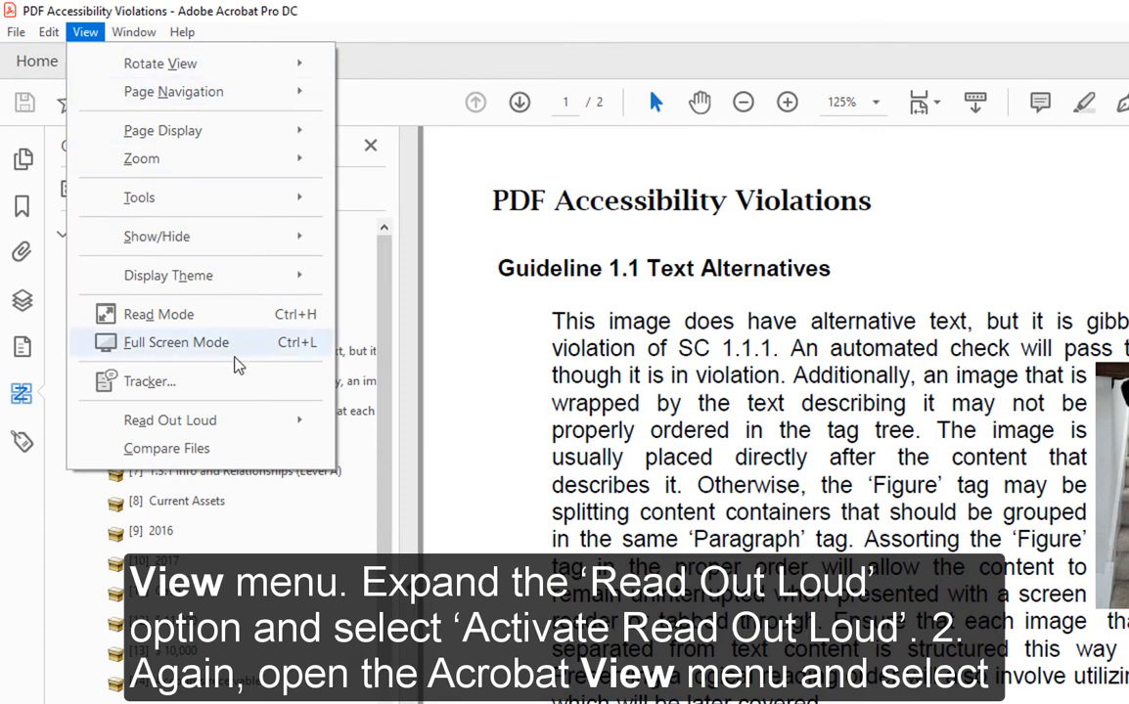
{"action": "mouse_move", "coordinate": [245, 434]}
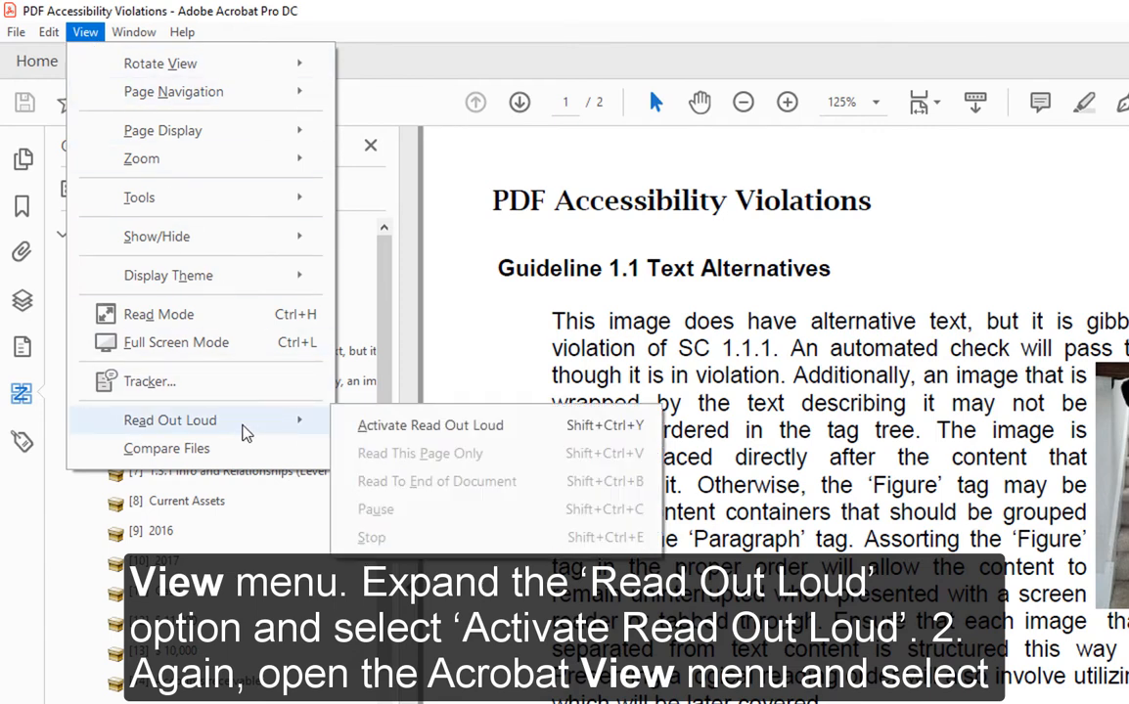
{"action": "left_click", "coordinate": [543, 428]}
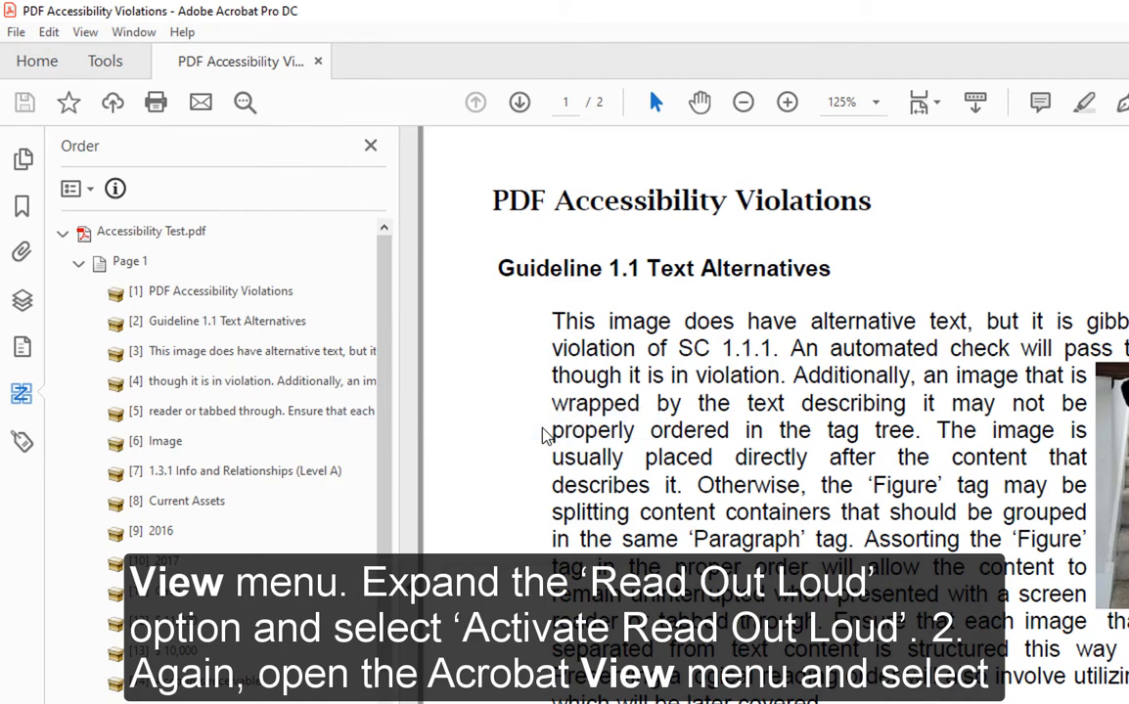
{"action": "left_click", "coordinate": [74, 35]}
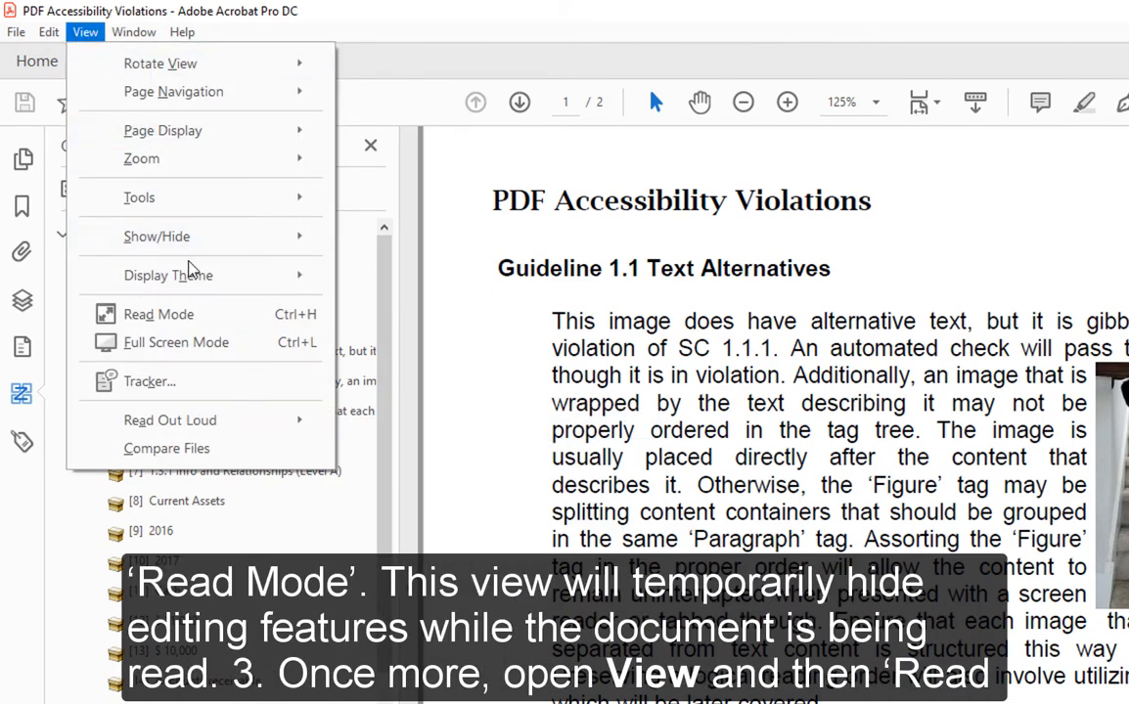
{"action": "left_click", "coordinate": [229, 326]}
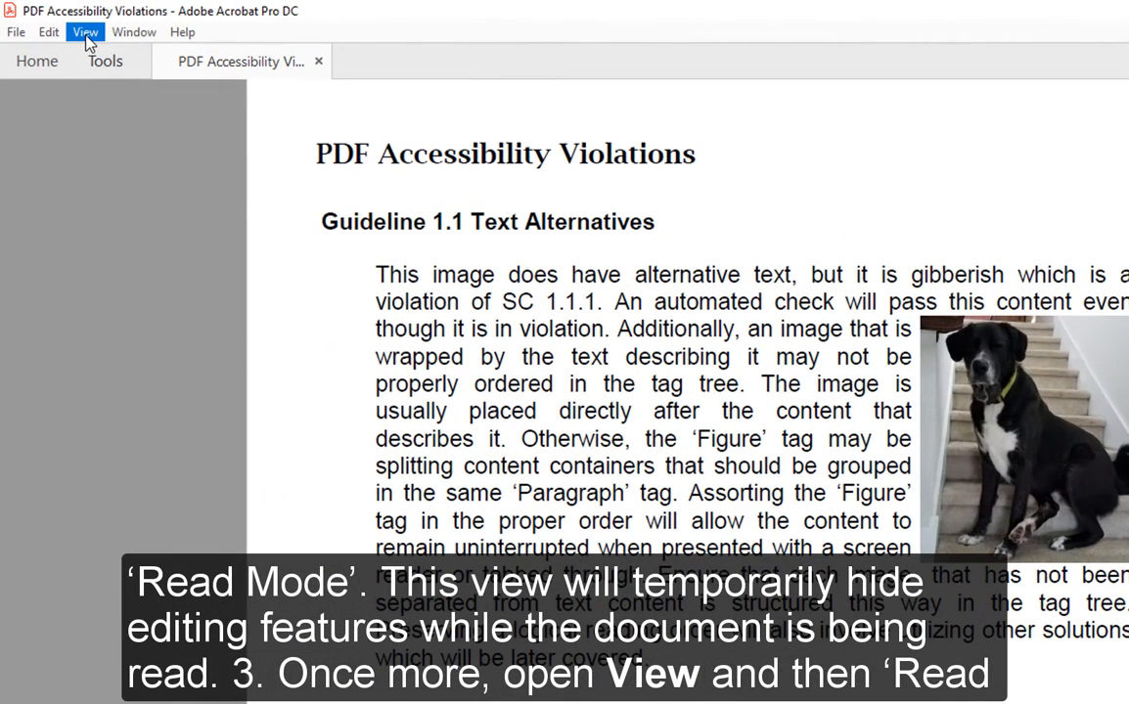
- Have Read Out Loud narrate the current page, and re-narrate only the heading "1.3.1 Info and Relationships (Level A)"
{"action": "left_click", "coordinate": [56, 20]}
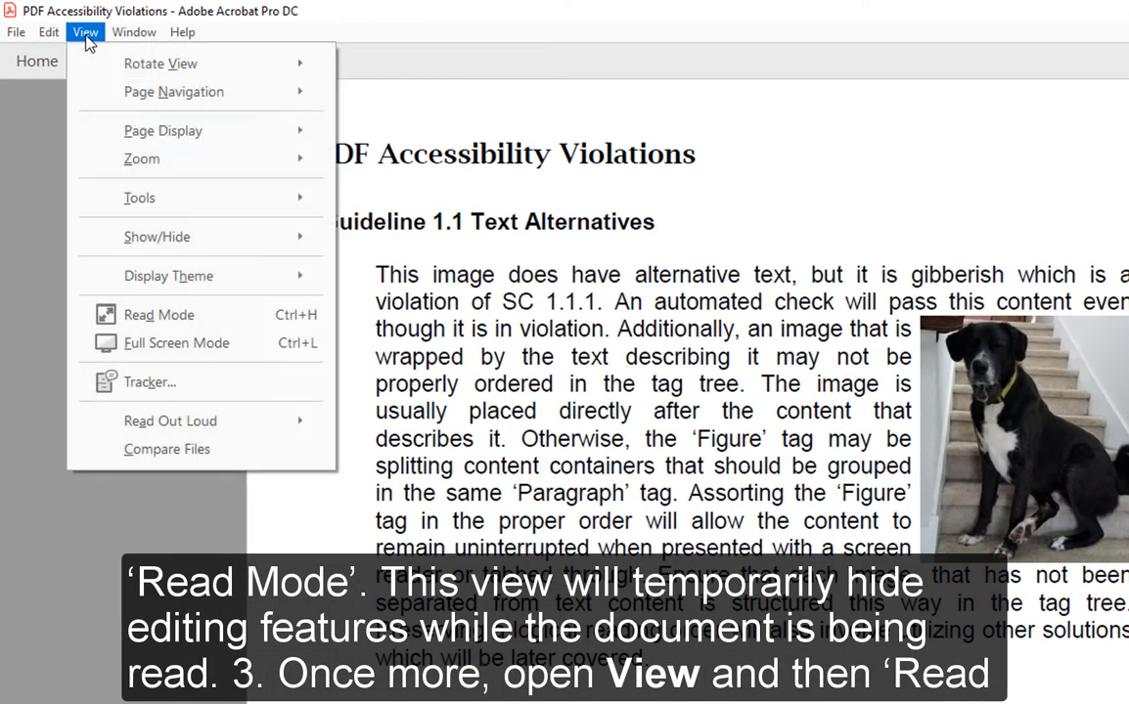
{"action": "mouse_move", "coordinate": [254, 430]}
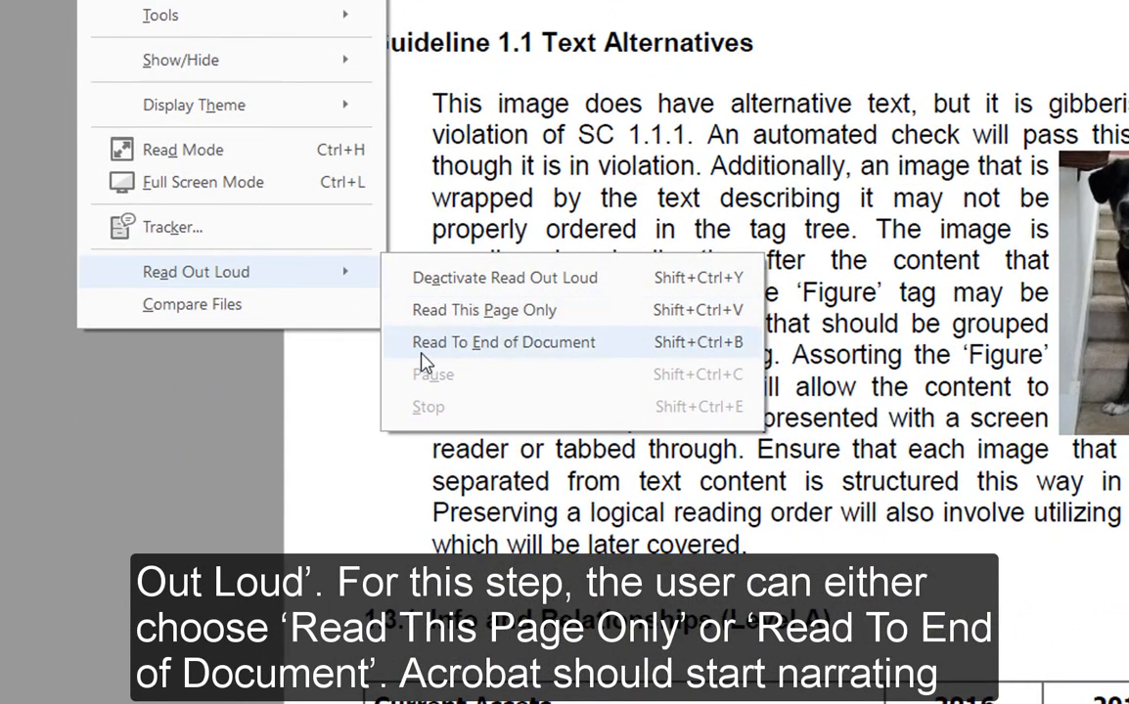
{"action": "left_click", "coordinate": [614, 326]}
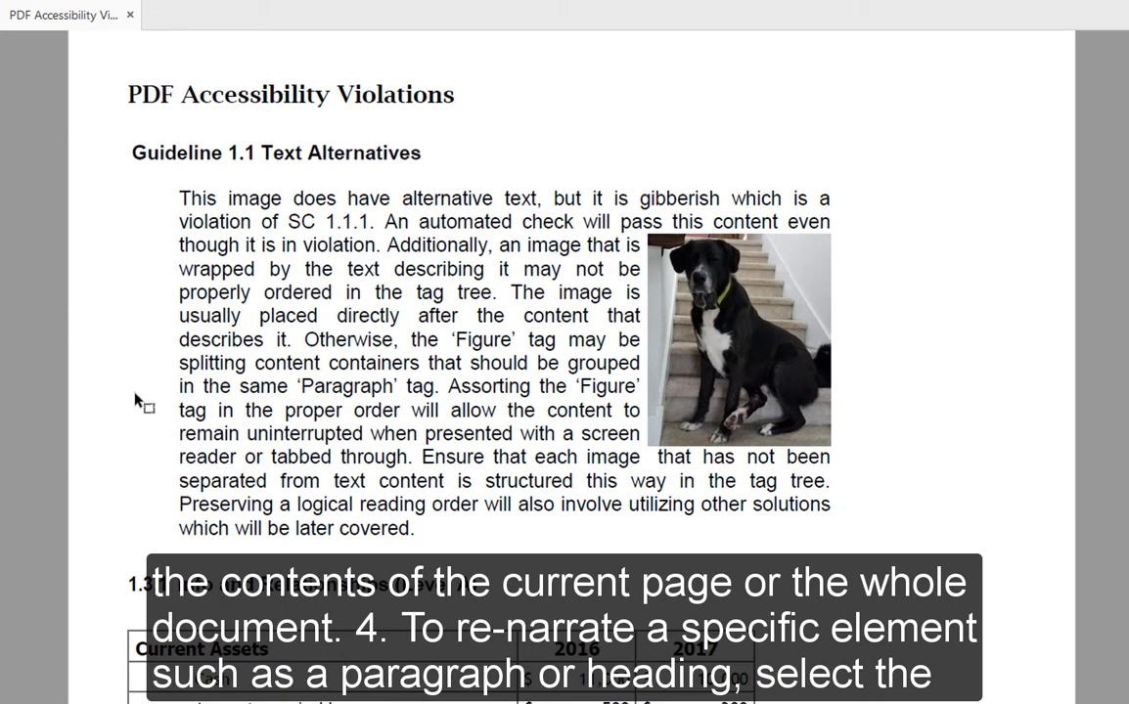
{"action": "scroll", "coordinate": [139, 401], "scroll_direction": "down", "scroll_amount": 5}
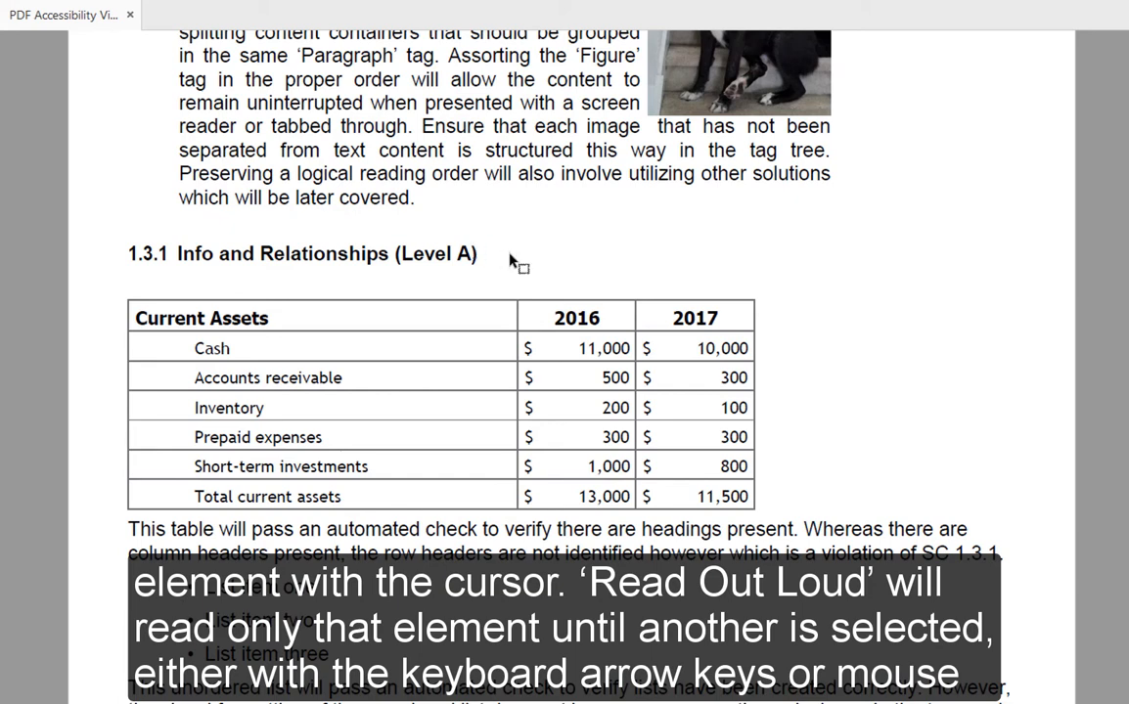
{"action": "left_click", "coordinate": [127, 253]}
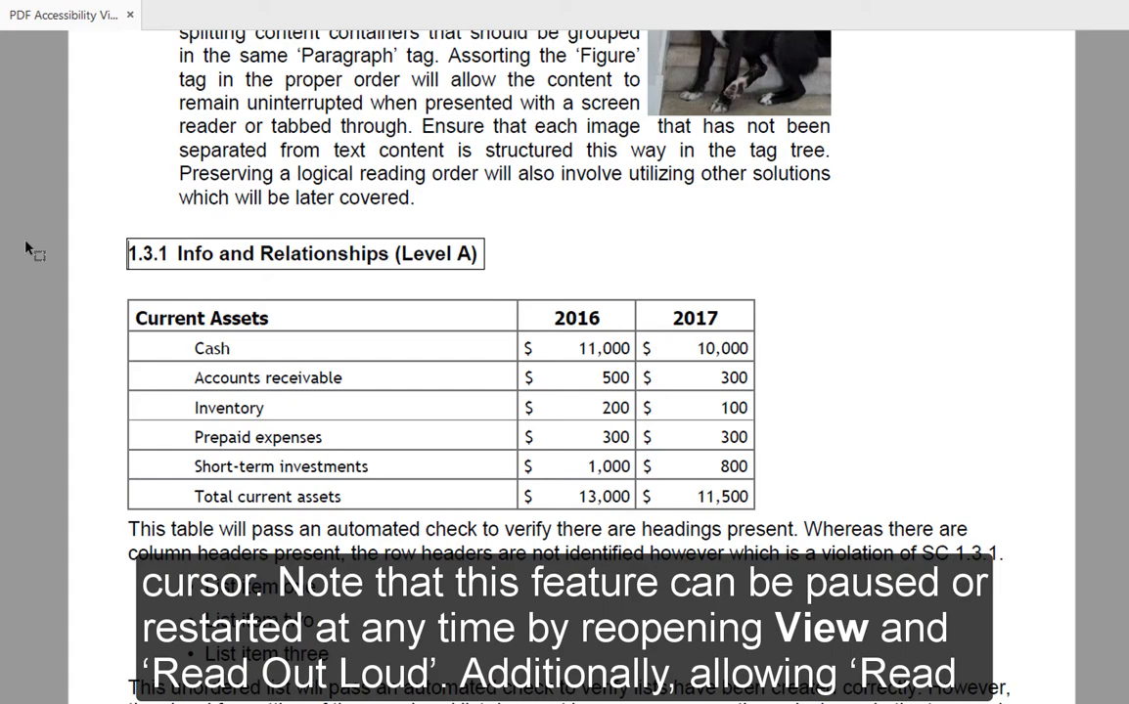
- Restart the Read Out Loud narration from the beginning of the page, limited to this page only
{"action": "scroll", "coordinate": [83, 311], "scroll_direction": "up", "scroll_amount": 5}
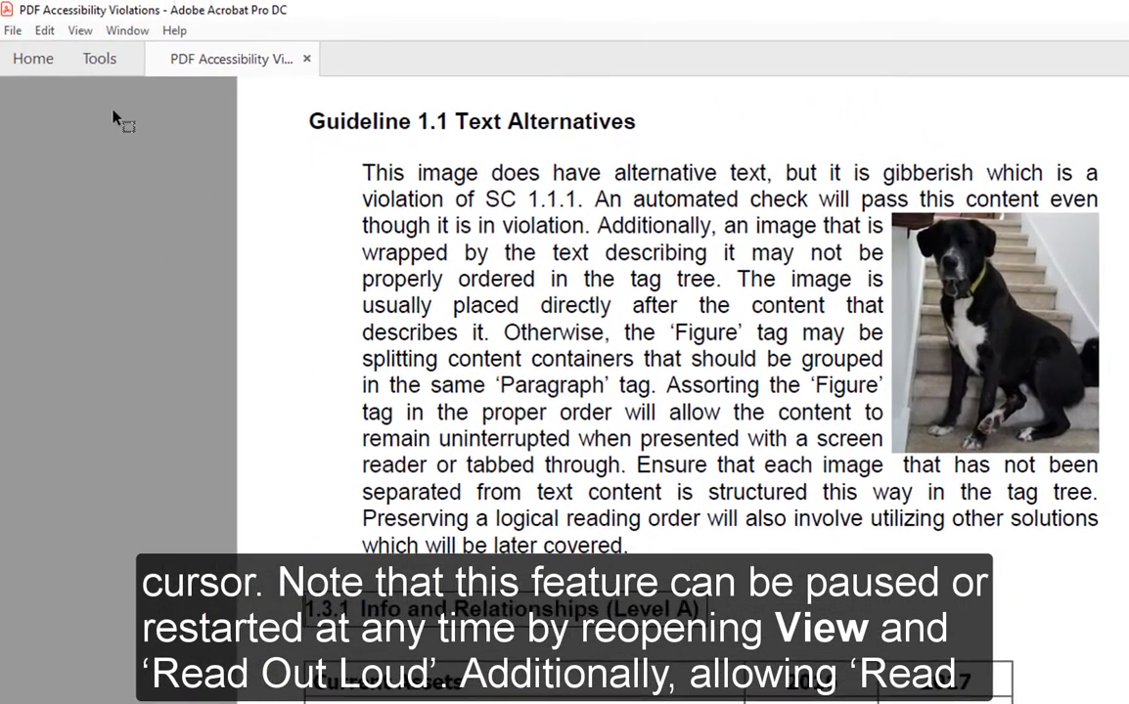
{"action": "left_click", "coordinate": [83, 31]}
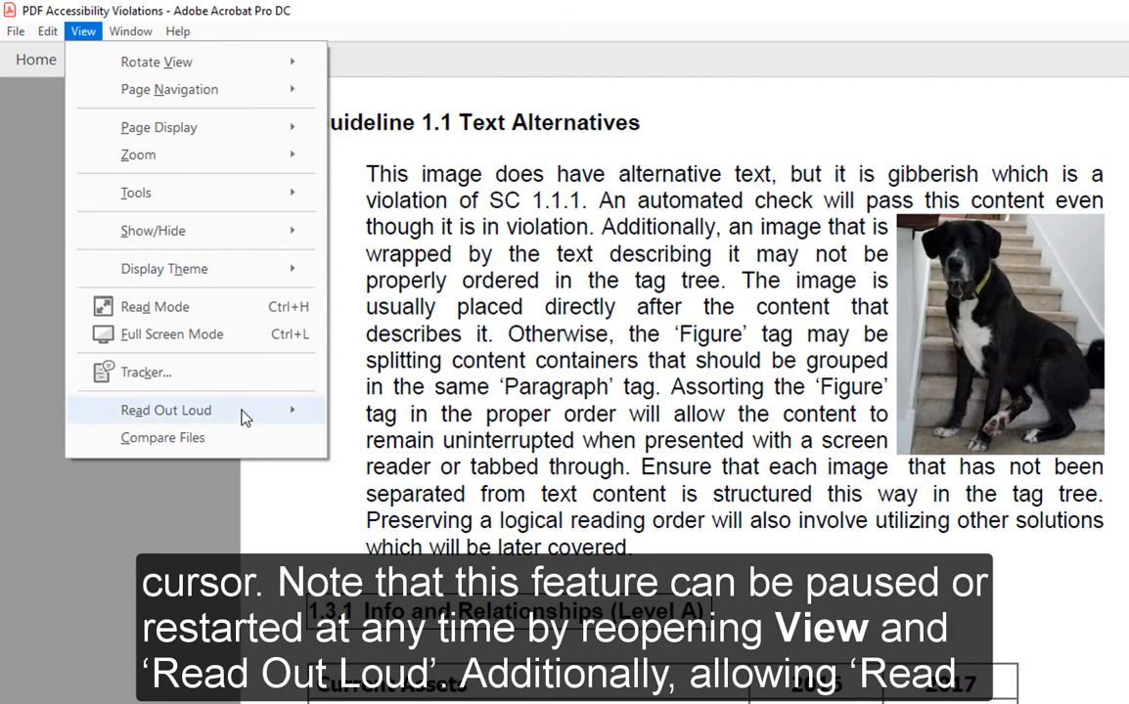
{"action": "mouse_move", "coordinate": [243, 422]}
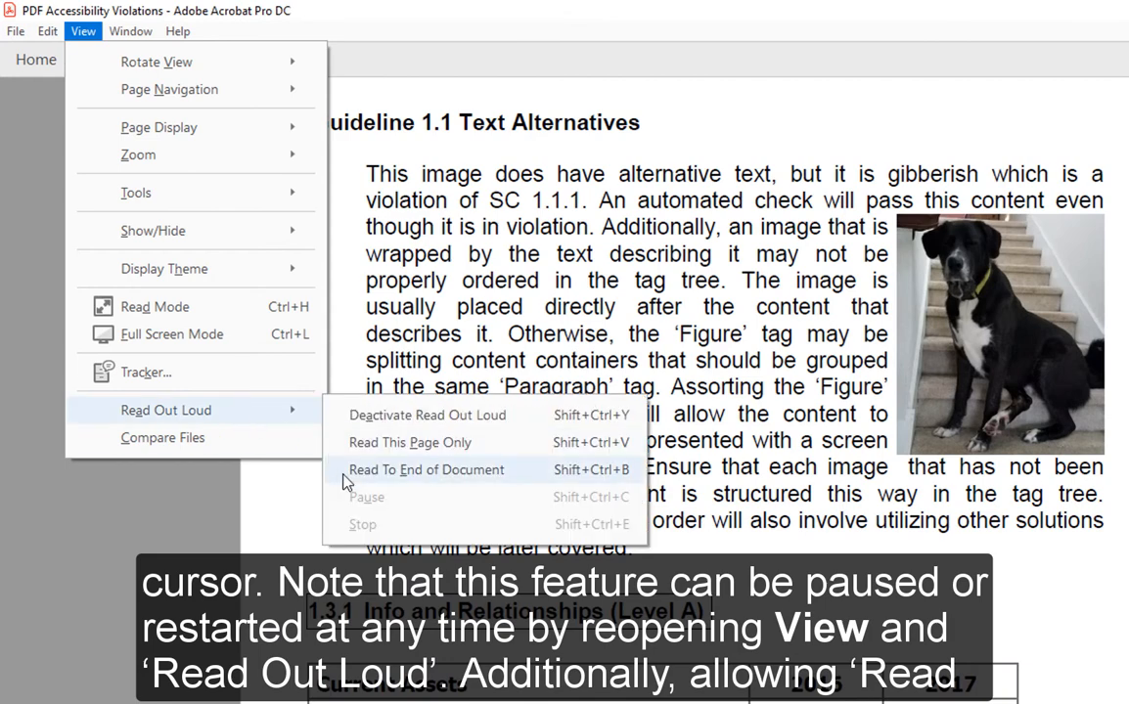
{"action": "left_click", "coordinate": [401, 443]}
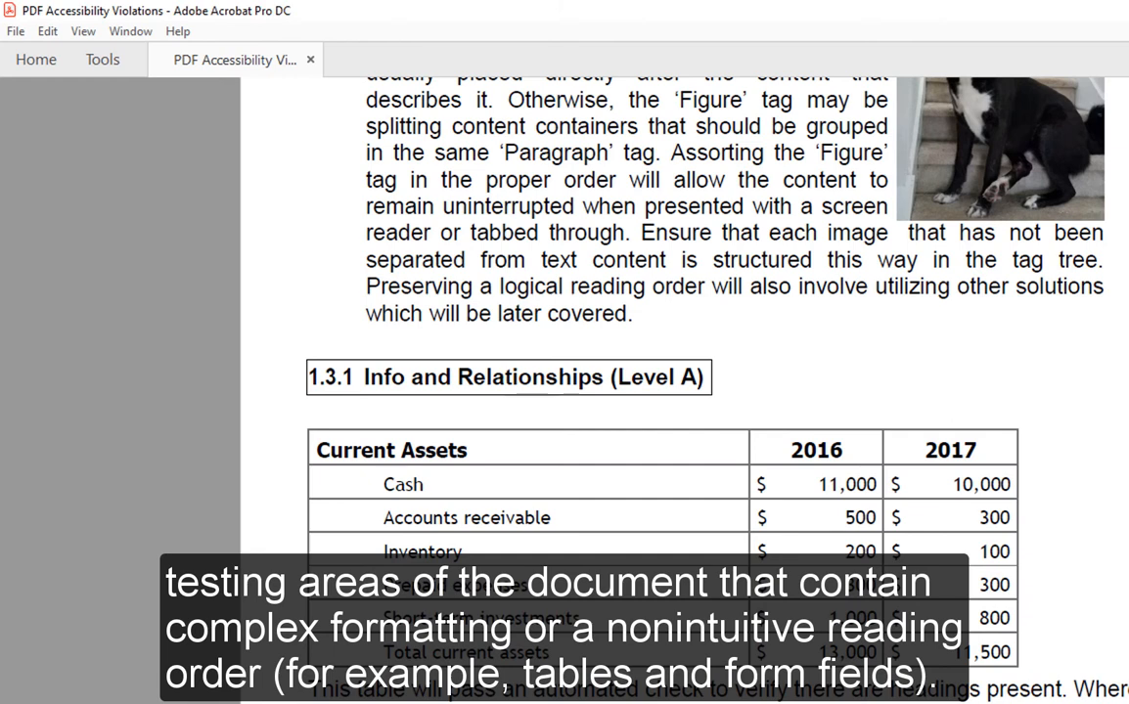
- Test the reading of the Current Assets table with Read Out Loud, ending on the 2017 cell of the Total current assets row
{"action": "scroll", "coordinate": [675, 352], "scroll_direction": "down", "scroll_amount": 1}
{"action": "scroll", "coordinate": [675, 352], "scroll_direction": "down", "scroll_amount": 1}
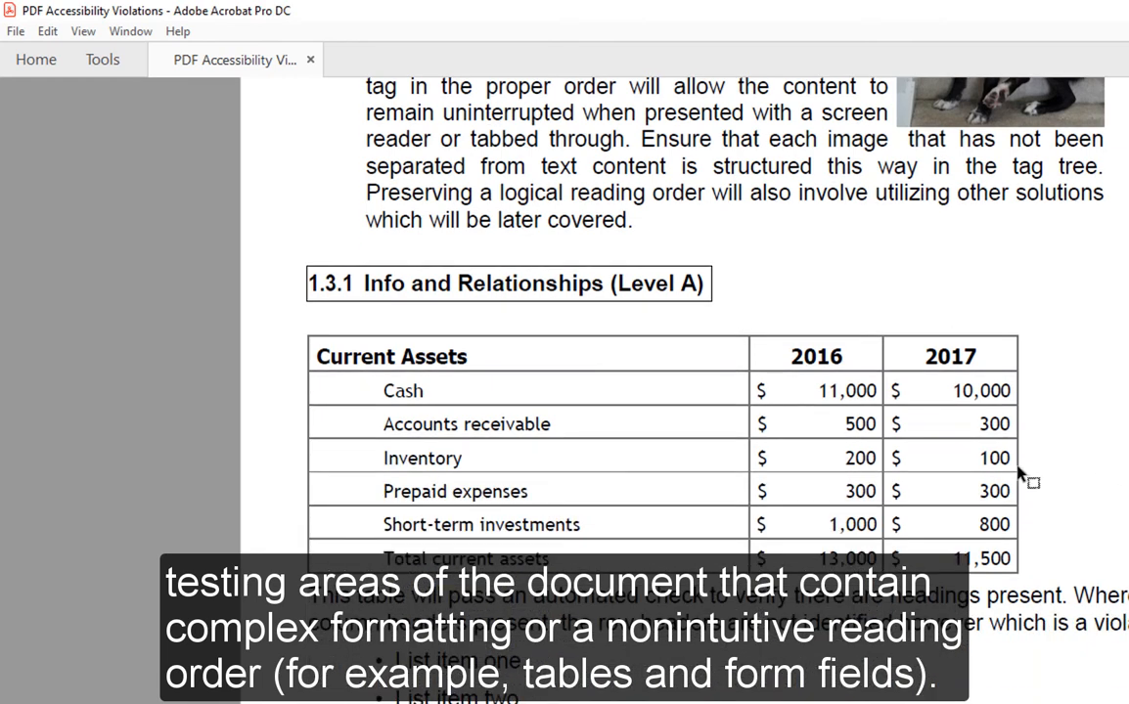
{"action": "left_click_drag", "start_coordinate": [296, 352], "coordinate": [1035, 551]}
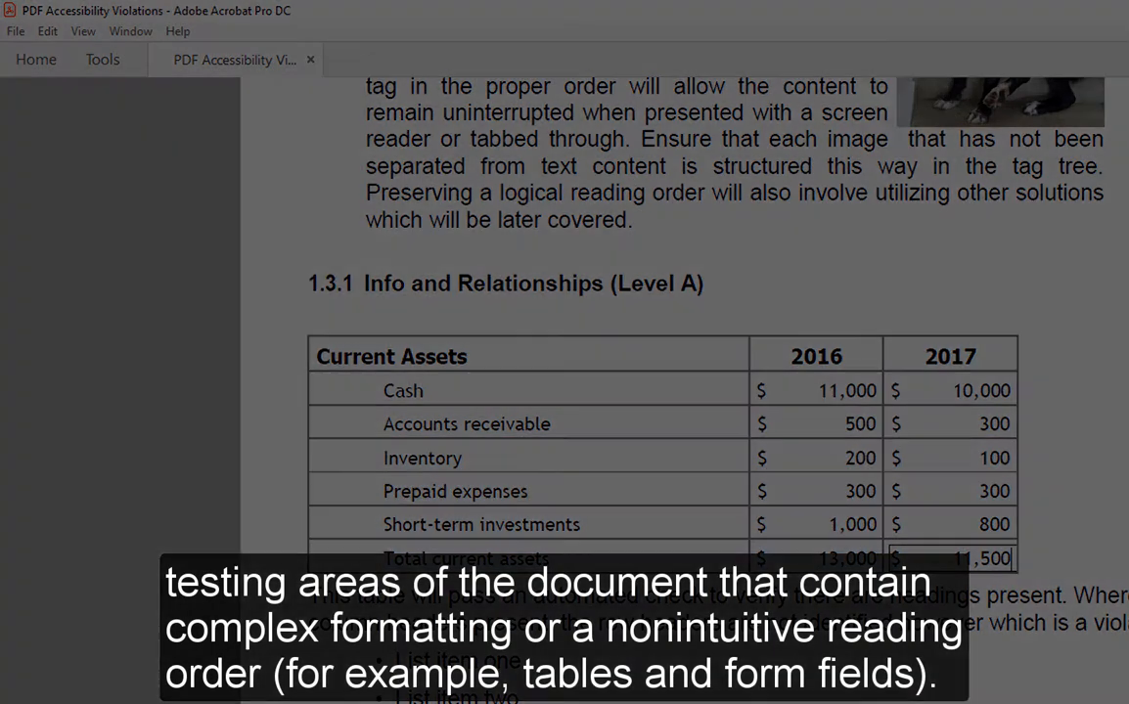